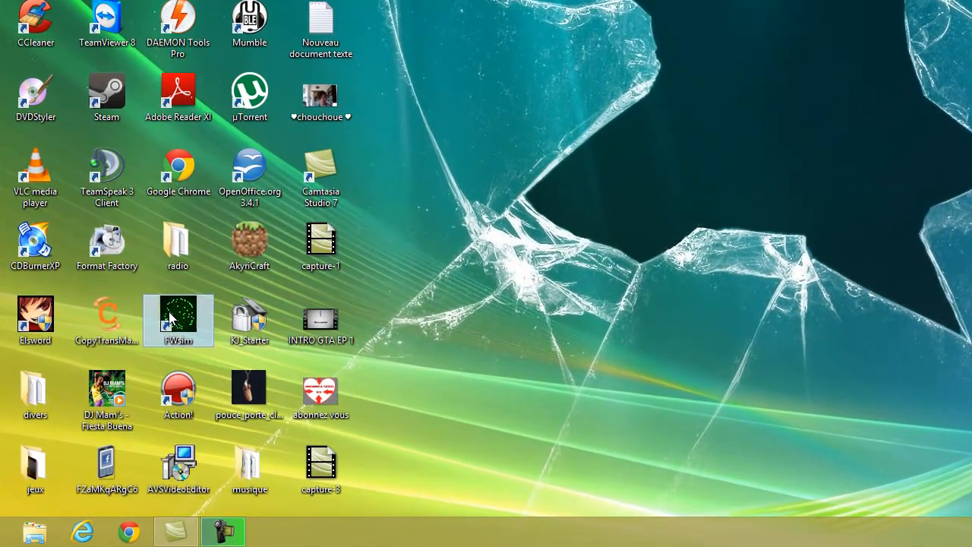
Step: Launch FWsim and start a new show without saving the current one
double_click(171, 317)
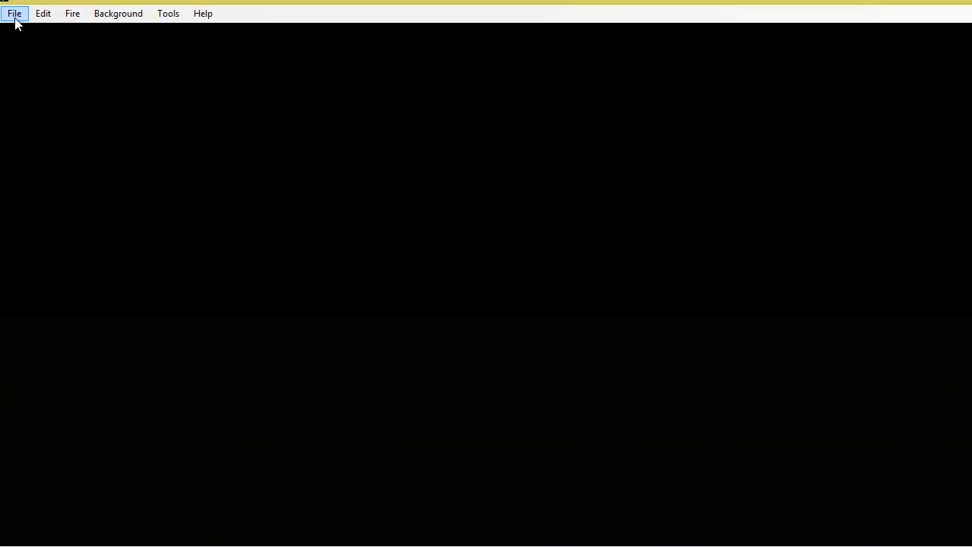
click(16, 29)
click(49, 45)
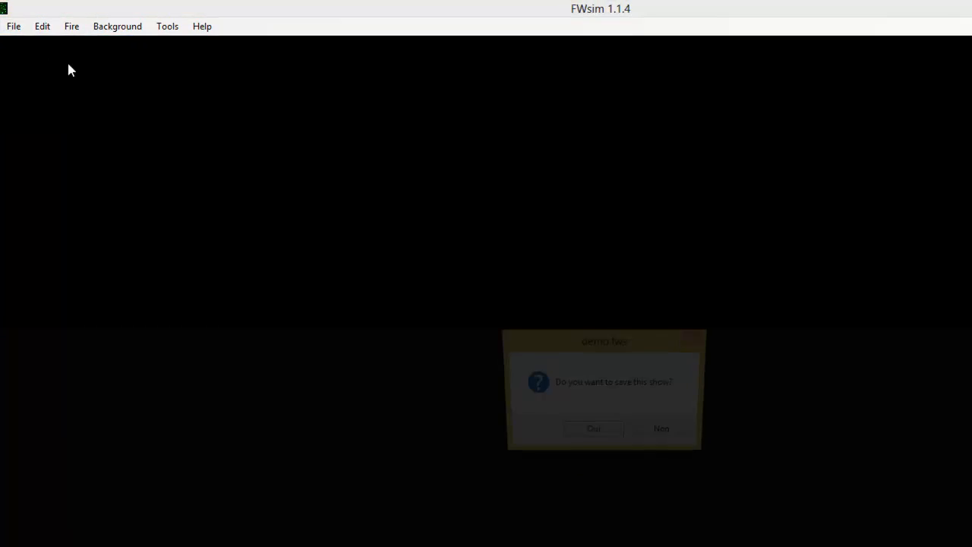
click(538, 320)
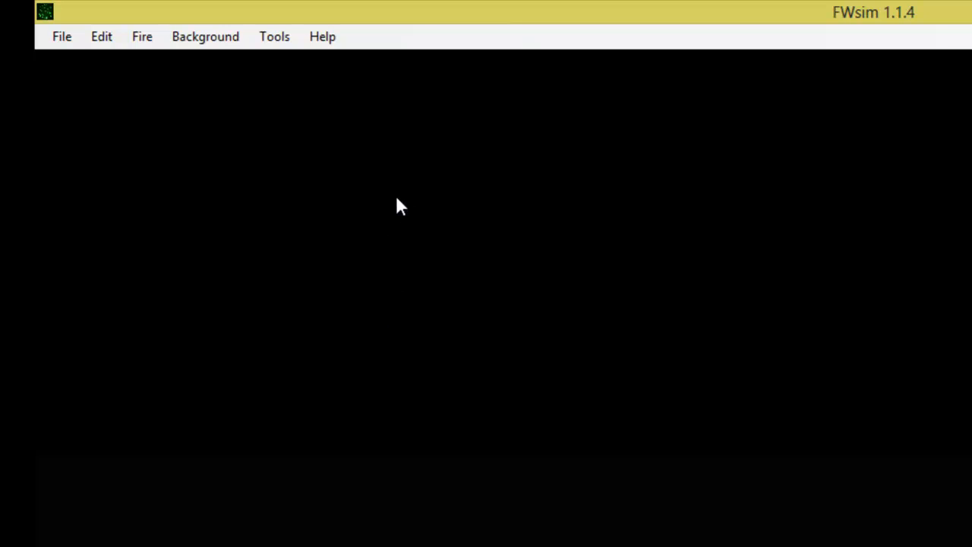
Step: Select the Default Front in the firing positions list
click(324, 38)
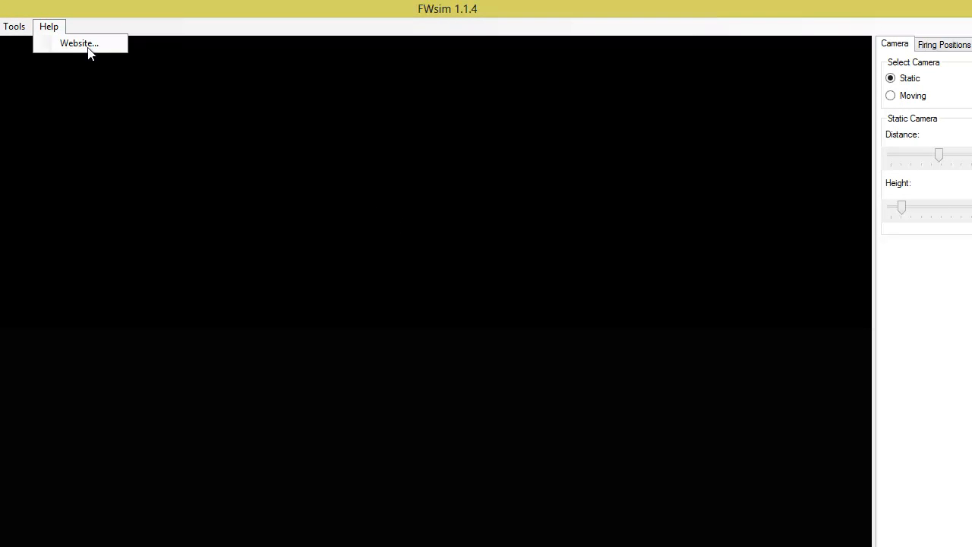
click(187, 117)
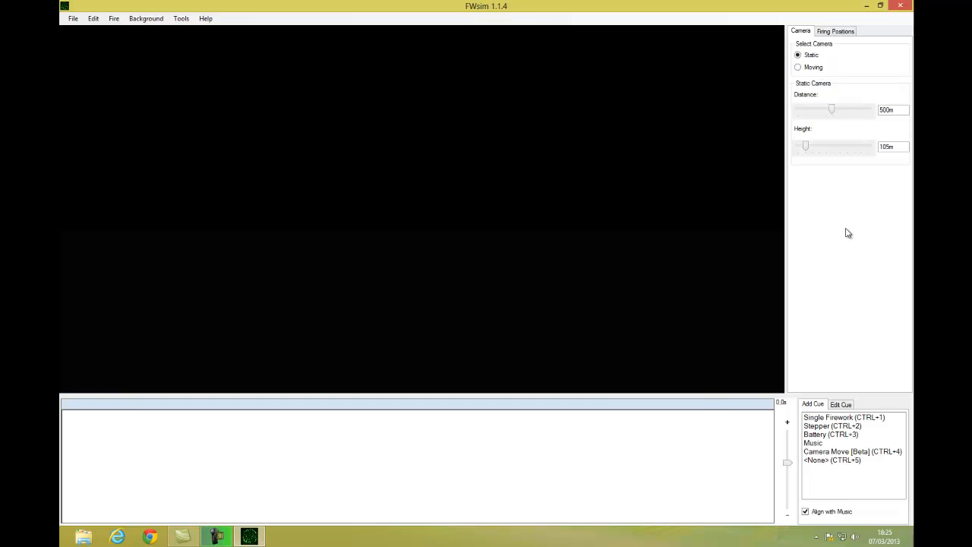
click(836, 34)
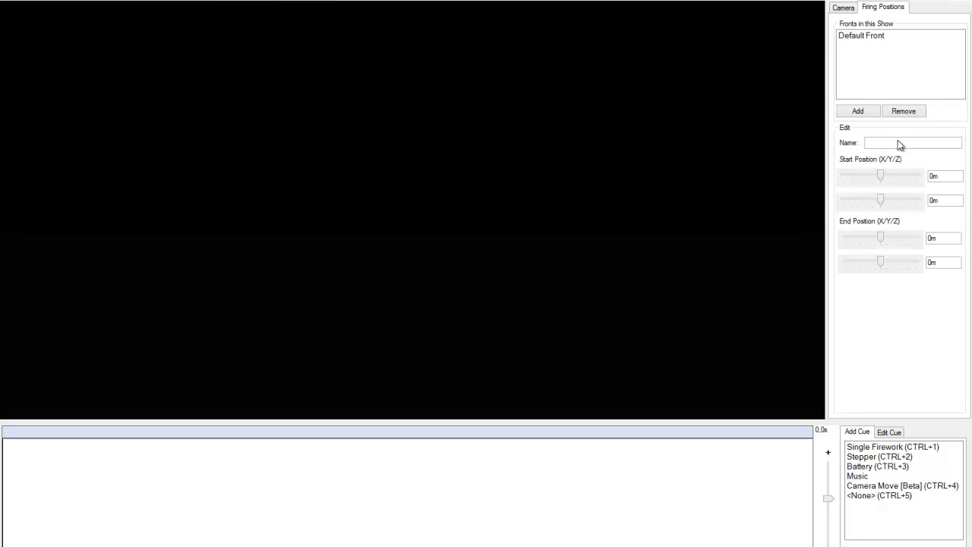
click(872, 36)
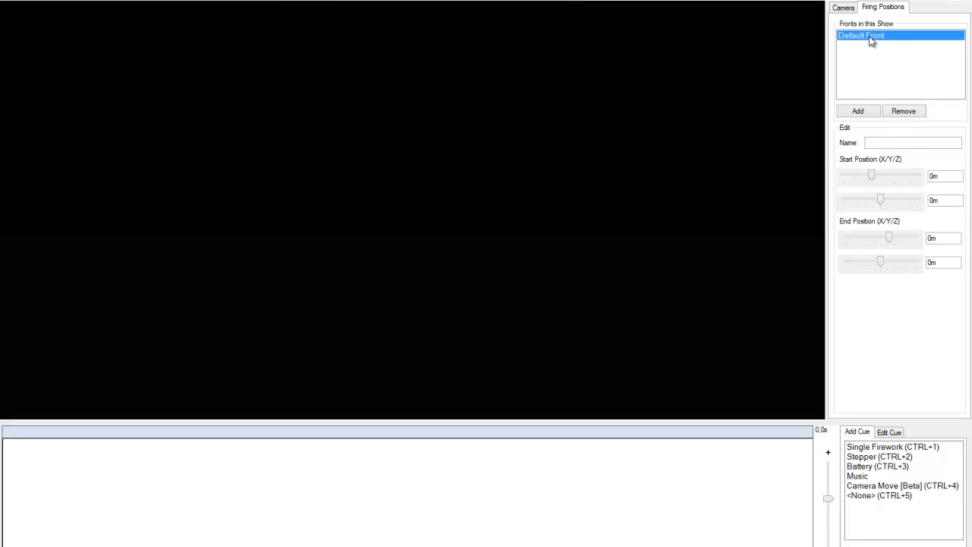
click(887, 449)
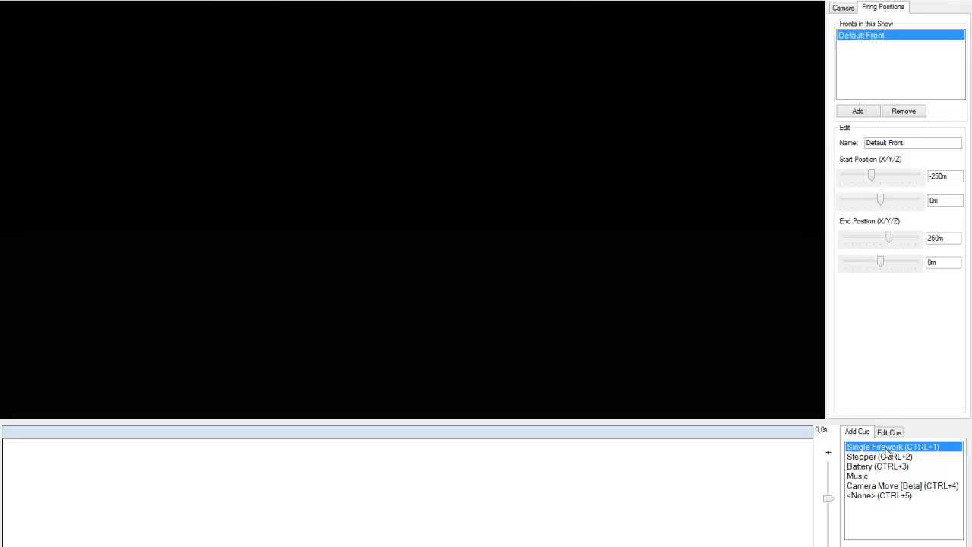
click(574, 172)
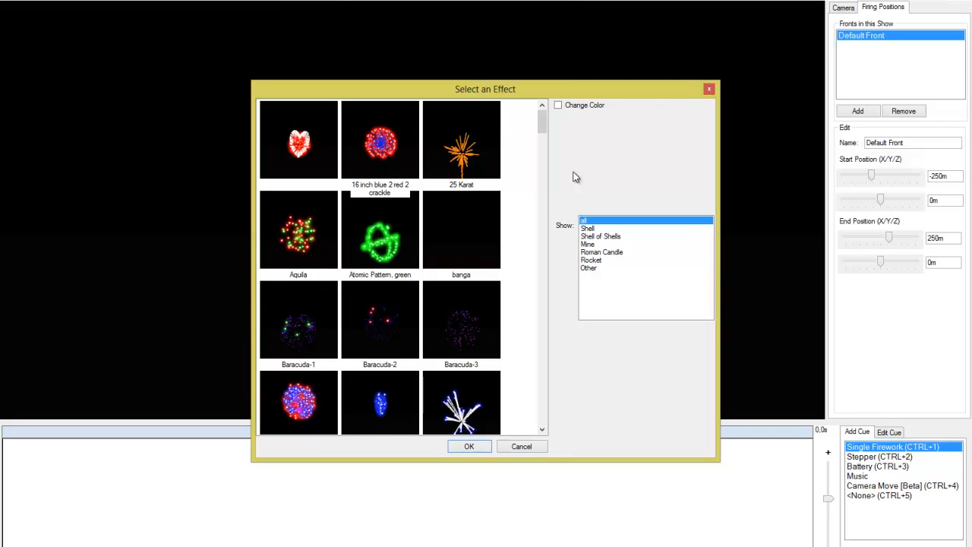
click(709, 90)
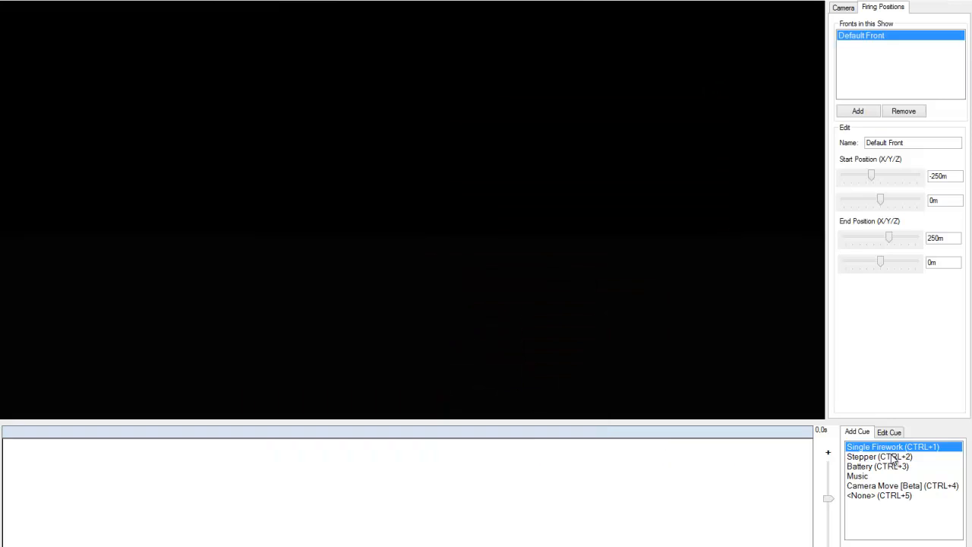
key(ctrl+1)
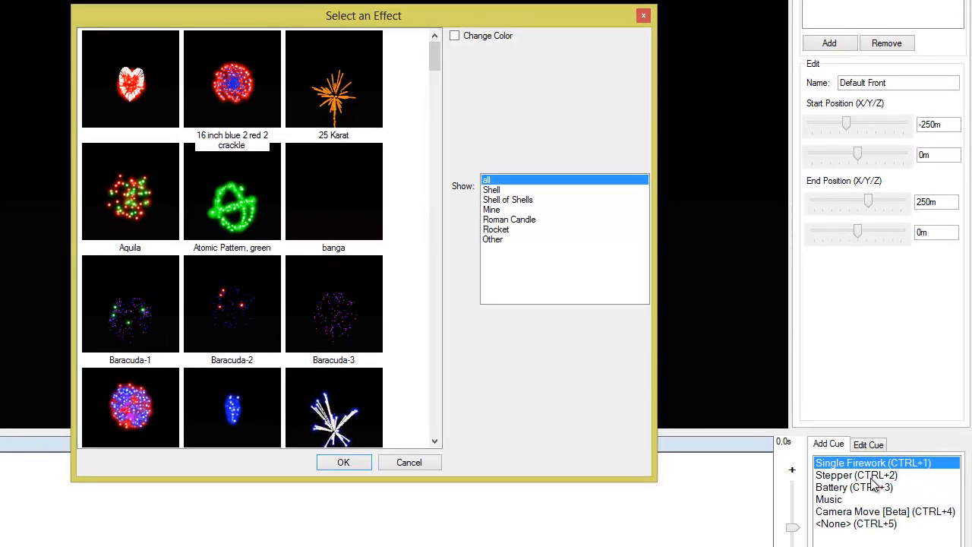
click(643, 16)
Step: Add a Stepper cue using the Aquila effect from the Shell category
click(849, 475)
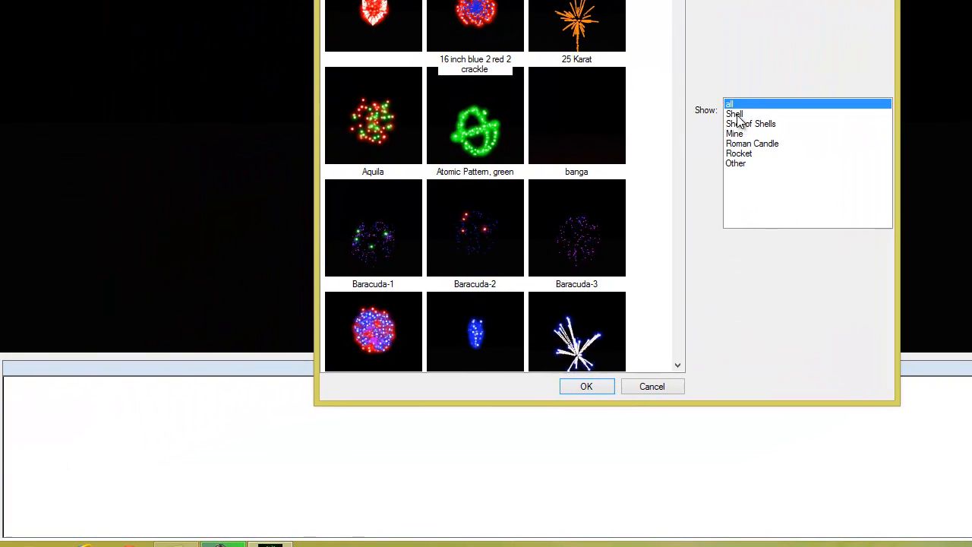
click(736, 115)
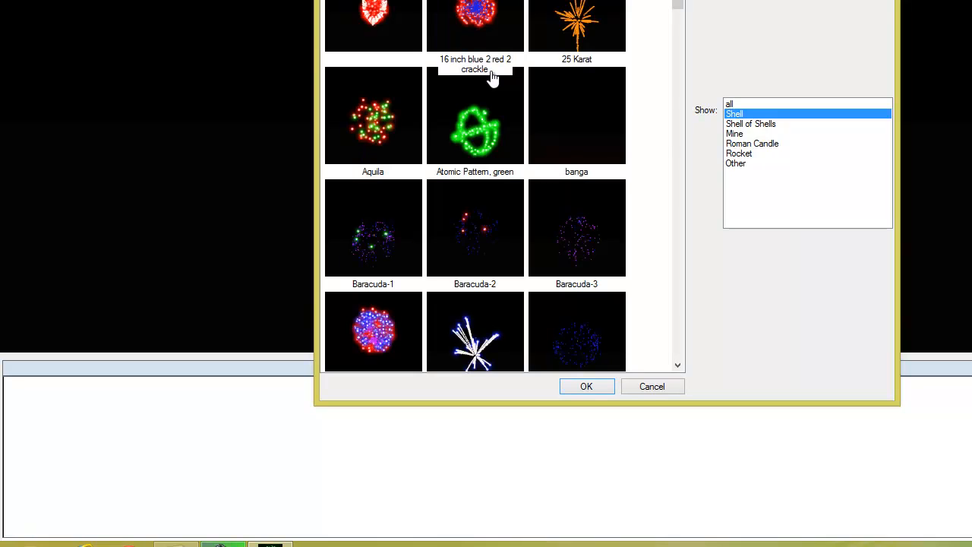
click(365, 118)
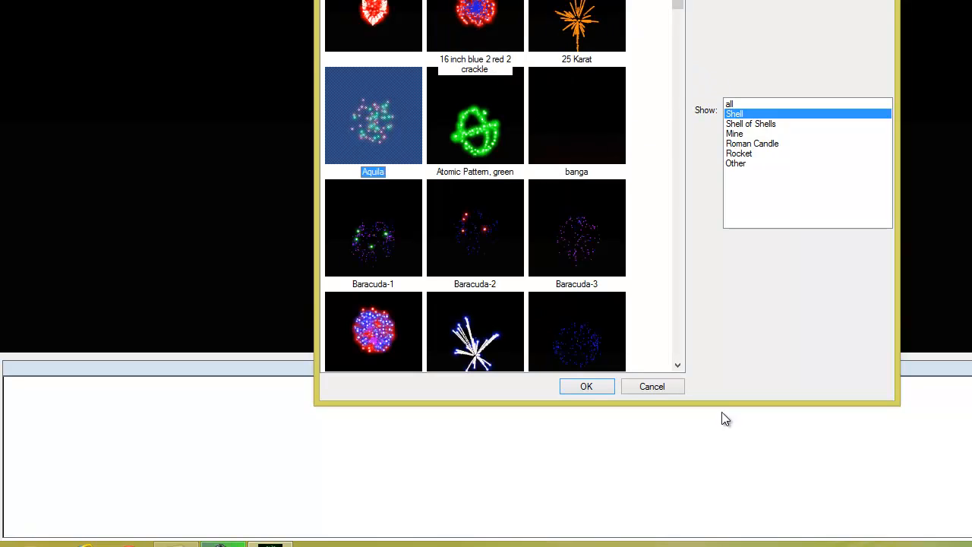
click(584, 386)
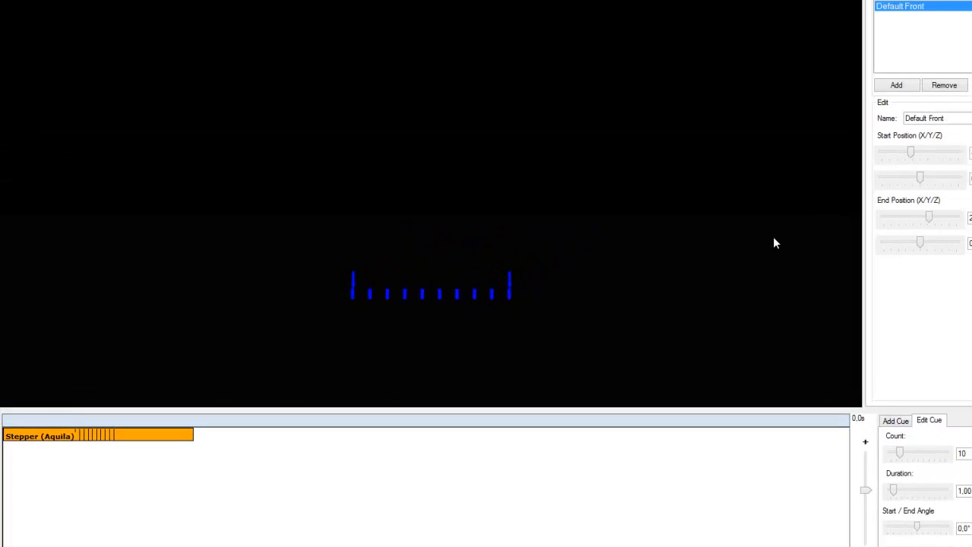
Step: Rename the firing front as fond
drag(915, 144, 749, 145)
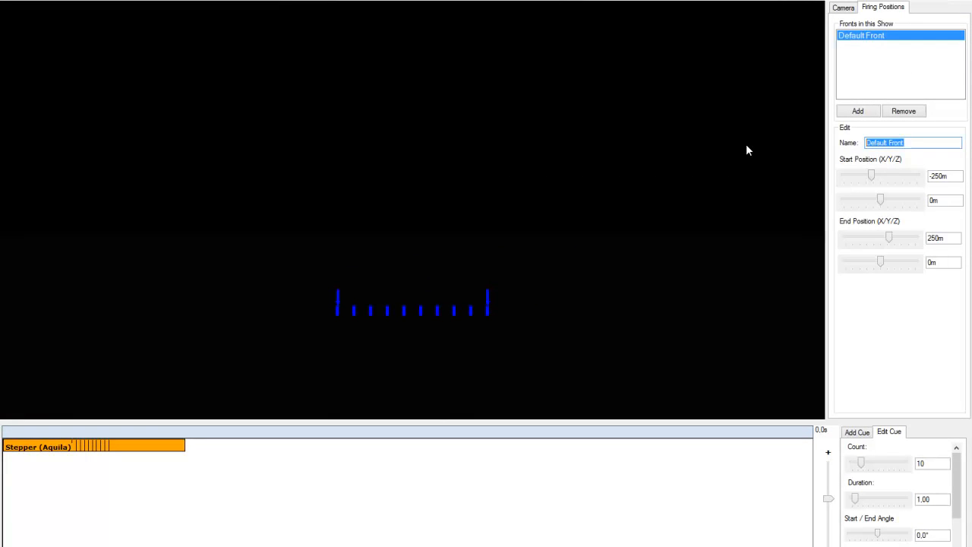
text(fond)
Step: Set the front's start position to -1000m and 1000m and its end position to 1000m and 1000m
drag(871, 177, 970, 211)
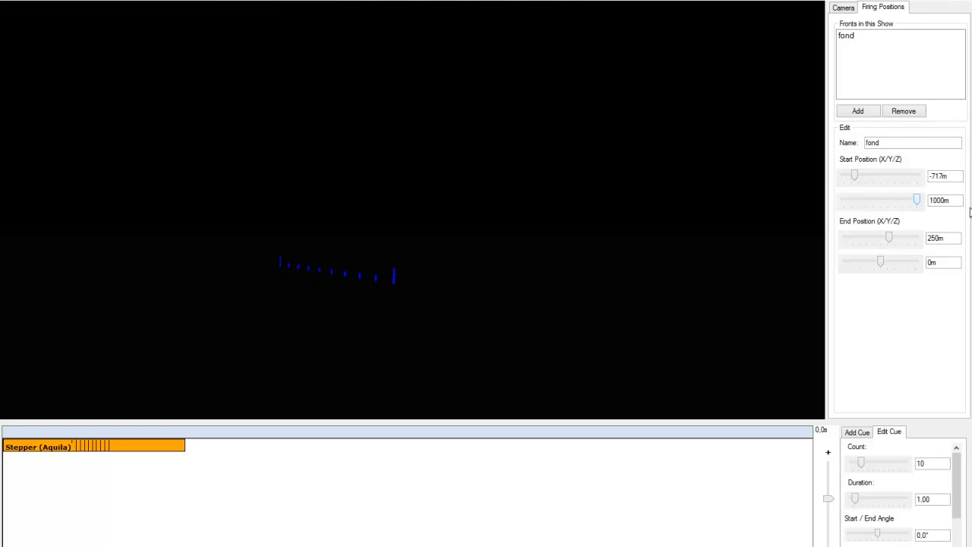
drag(854, 177, 823, 183)
drag(890, 240, 950, 262)
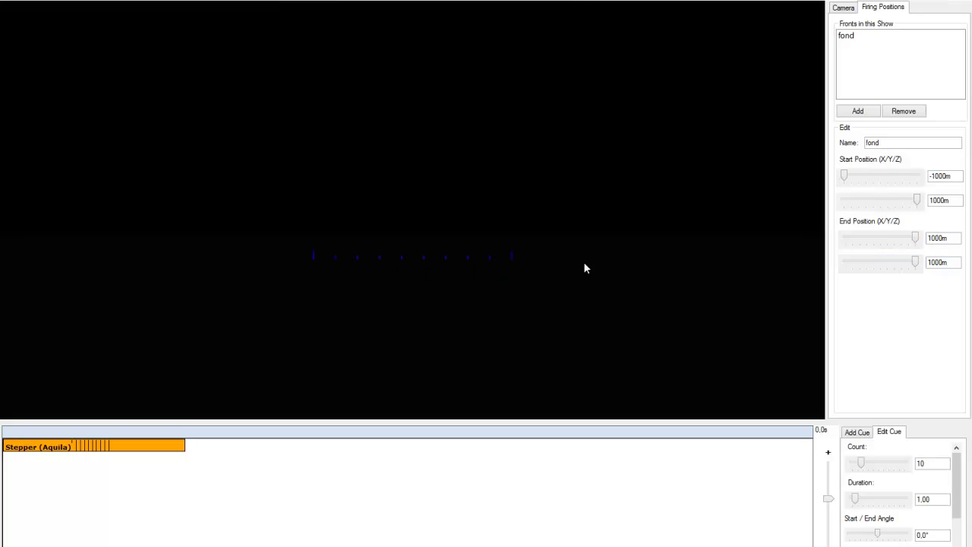
drag(515, 252, 611, 255)
drag(206, 255, 23, 254)
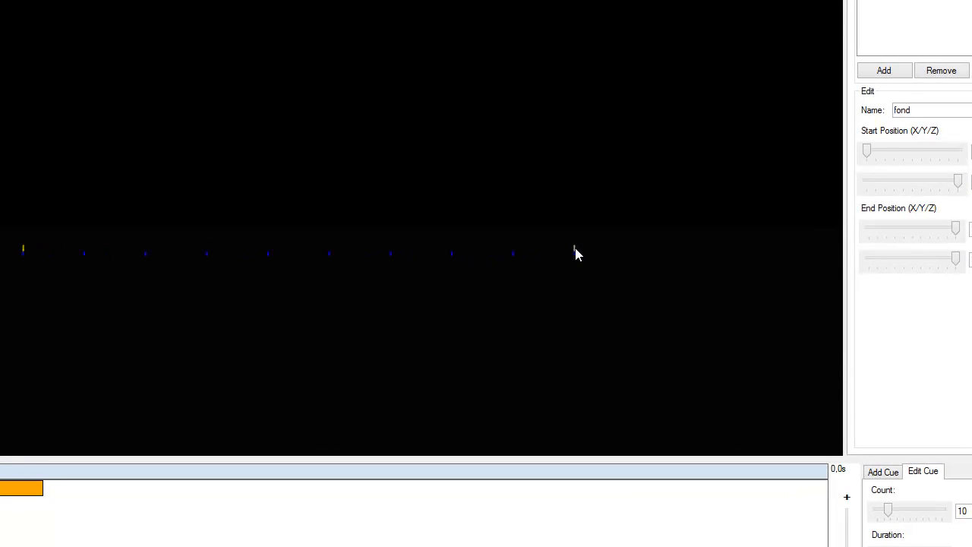
drag(575, 253, 677, 254)
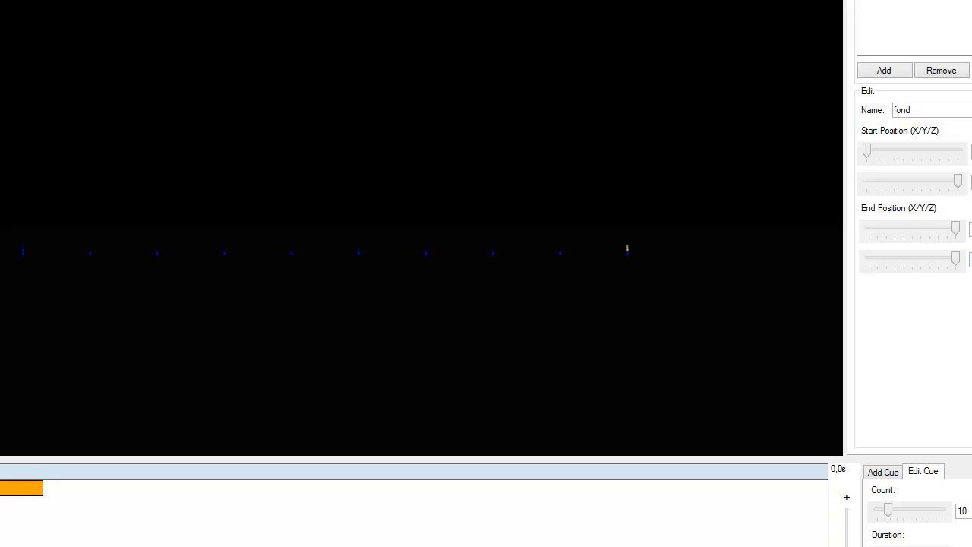
Step: Set the static camera distance to 50m
click(643, 19)
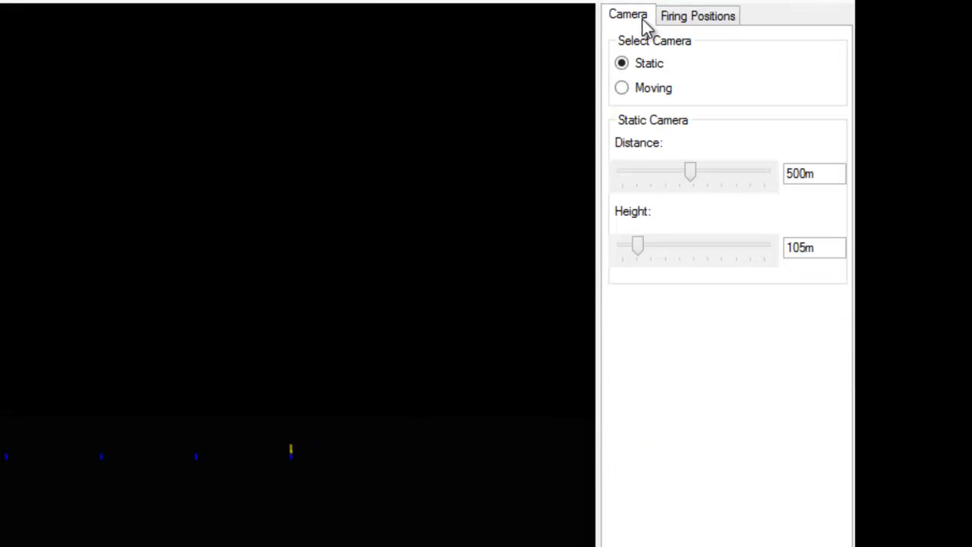
drag(694, 169, 614, 184)
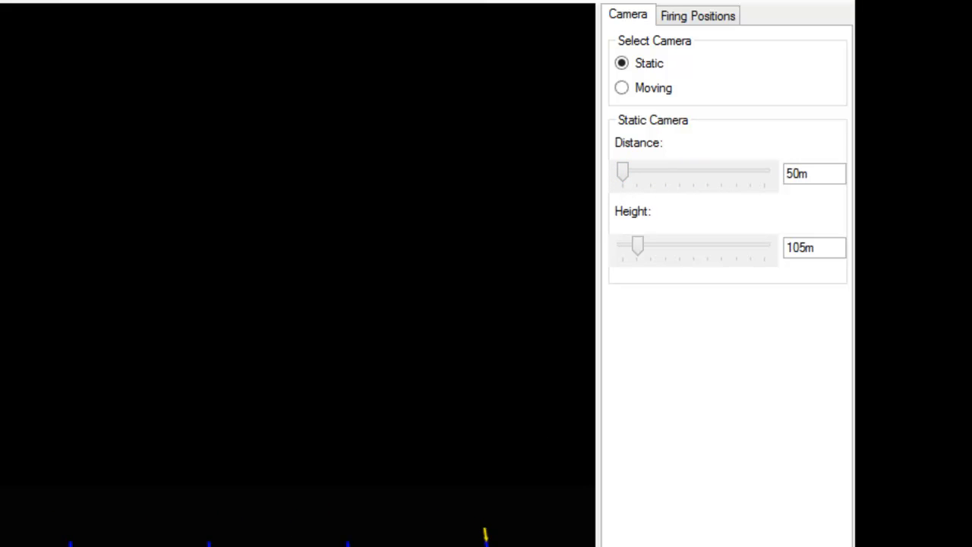
Step: Set the stepper cue's count to 50
drag(948, 509, 958, 472)
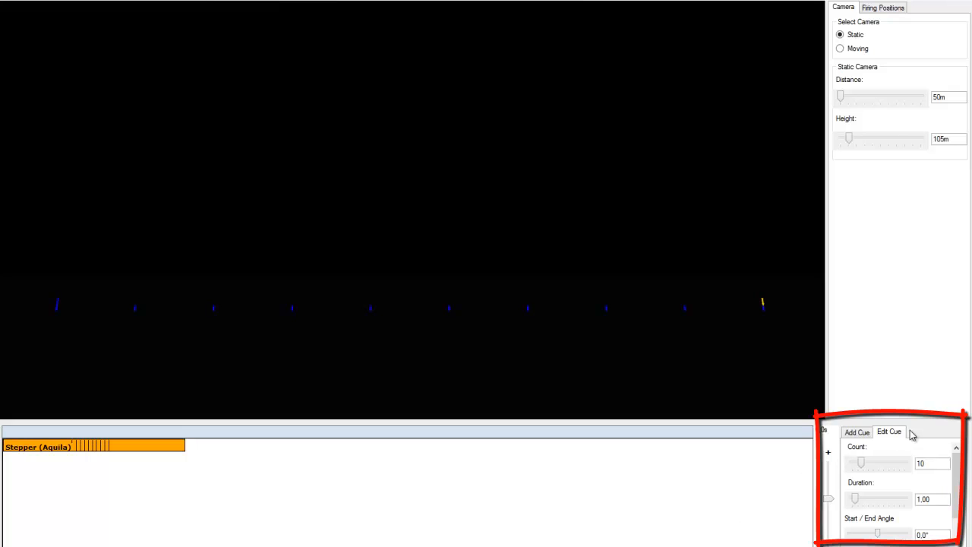
drag(863, 465, 942, 458)
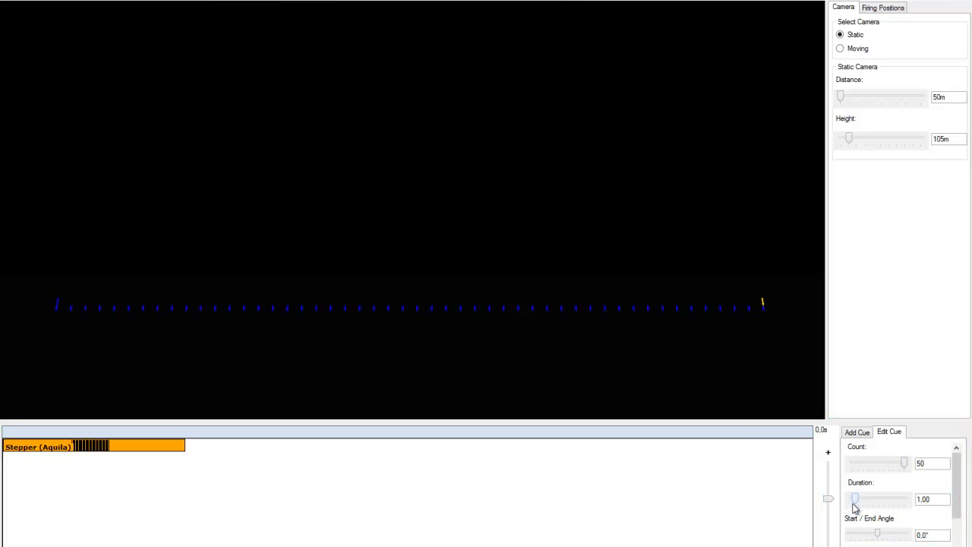
Step: Set the stepper cue's duration to 2.12
drag(856, 502, 906, 500)
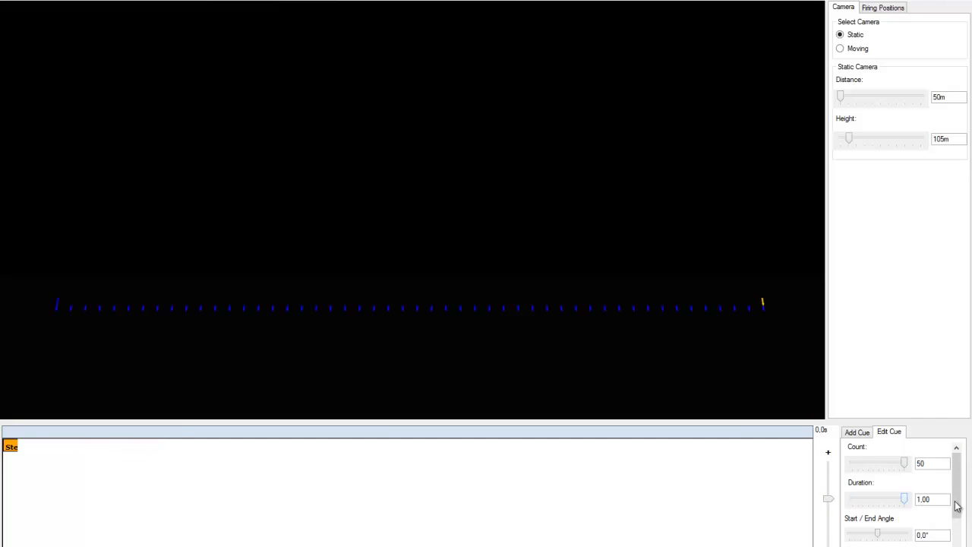
drag(837, 508, 787, 505)
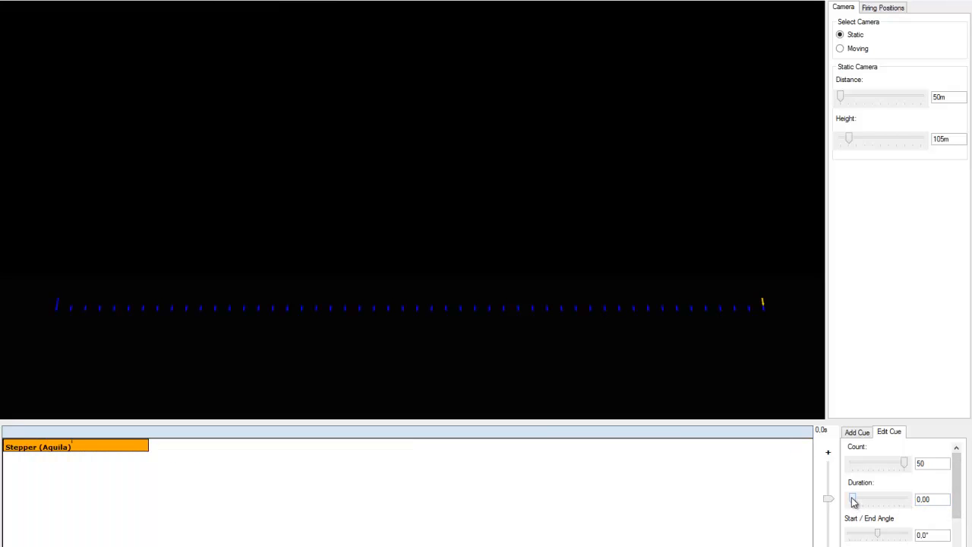
drag(854, 501, 858, 501)
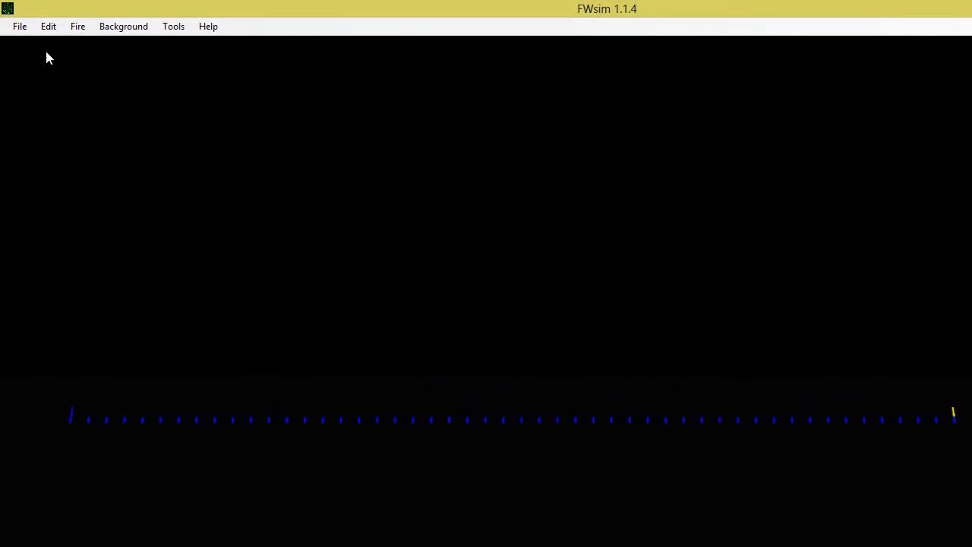
Step: Fire the show in Normal mode to preview it
click(72, 28)
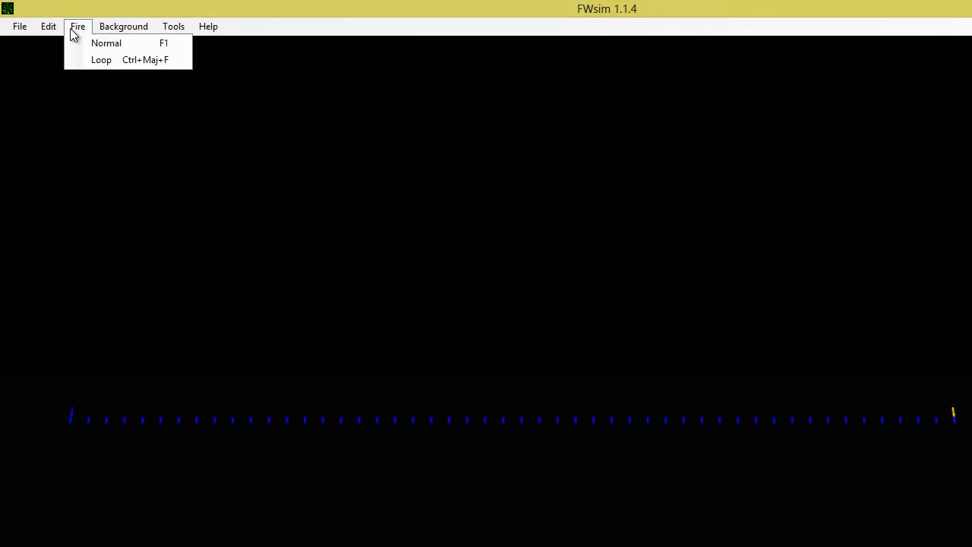
click(129, 44)
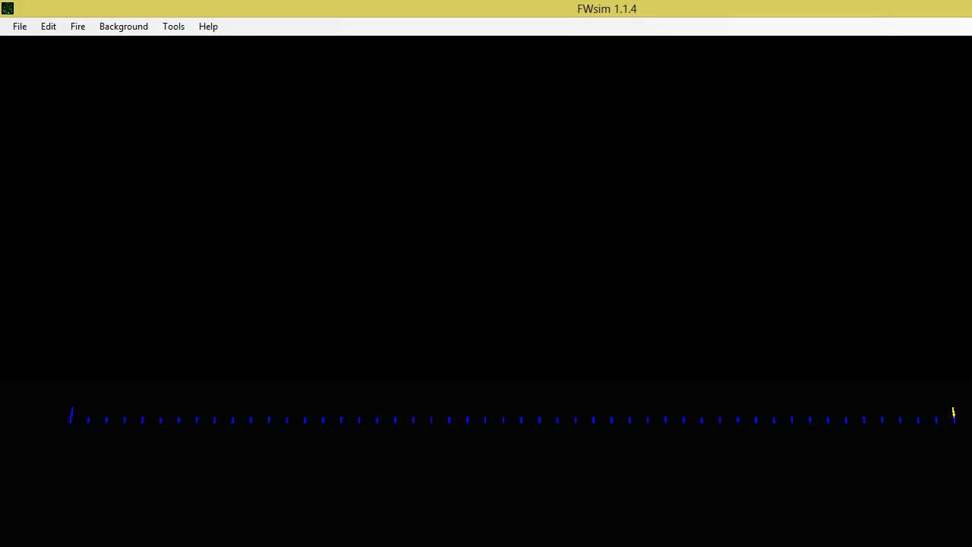
Step: Set the stepper's duration to 0.00 and replay the show from the start
drag(859, 507, 783, 500)
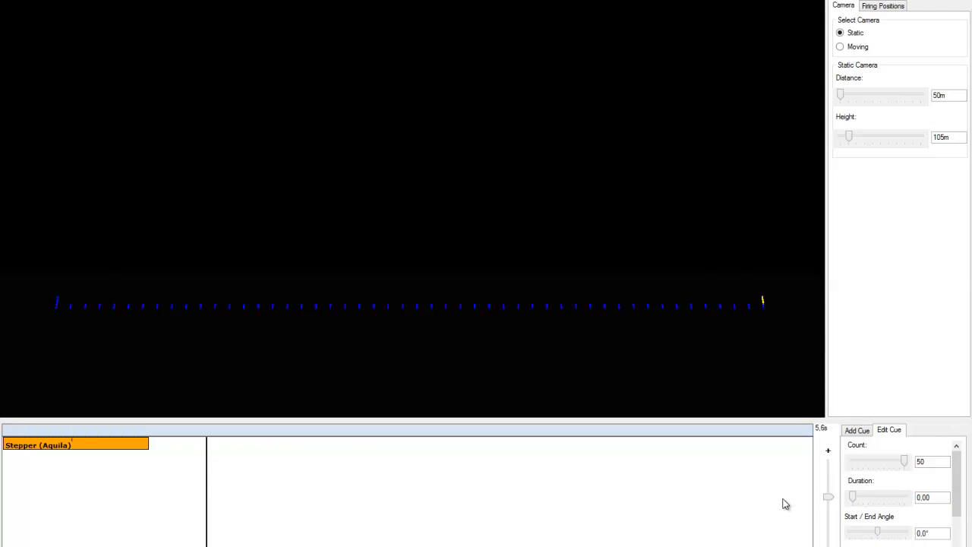
click(11, 431)
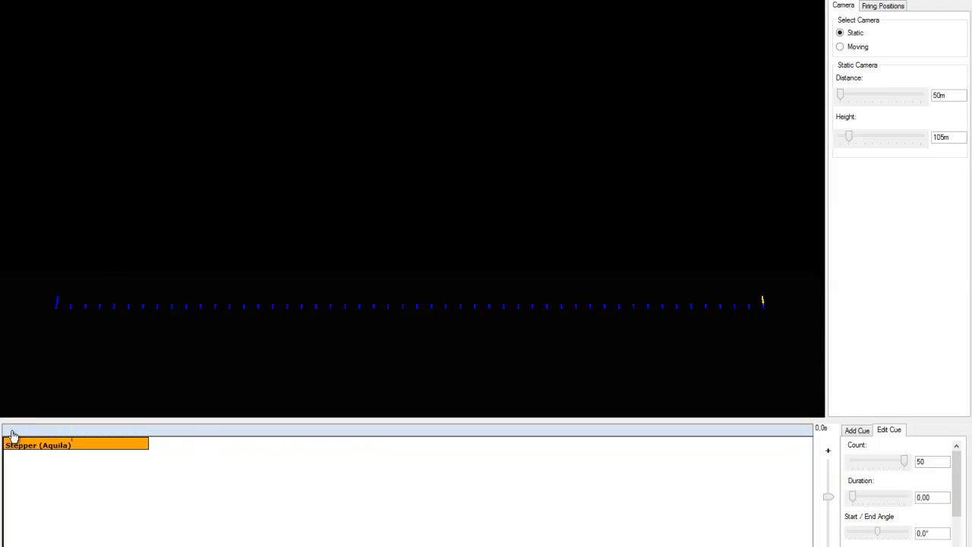
key(space)
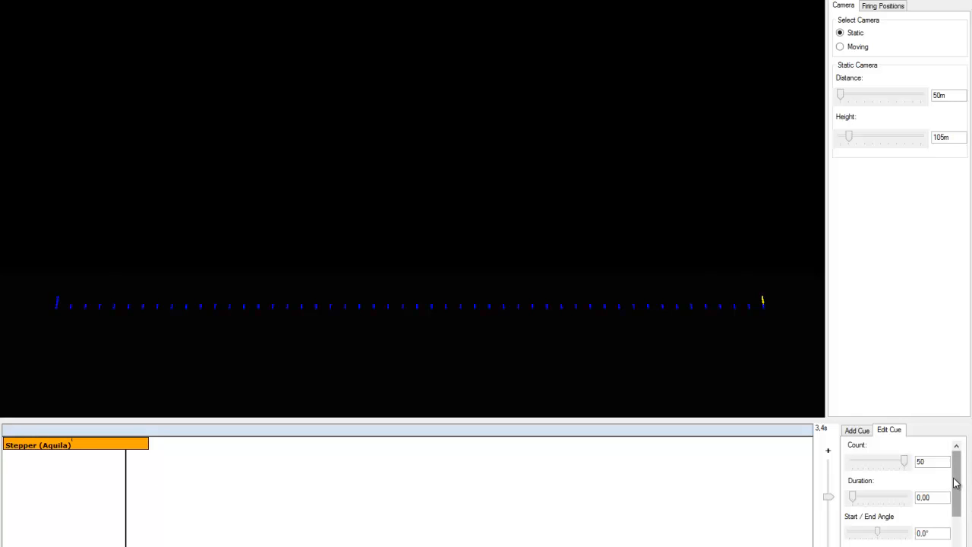
Step: Set the stepper cue's type to Mirror_From_Outside
drag(957, 463, 967, 522)
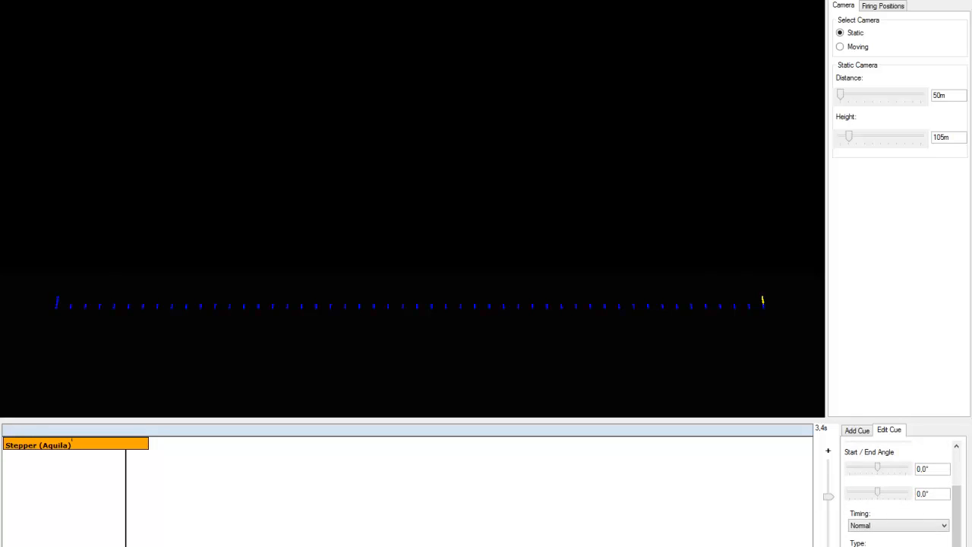
click(897, 545)
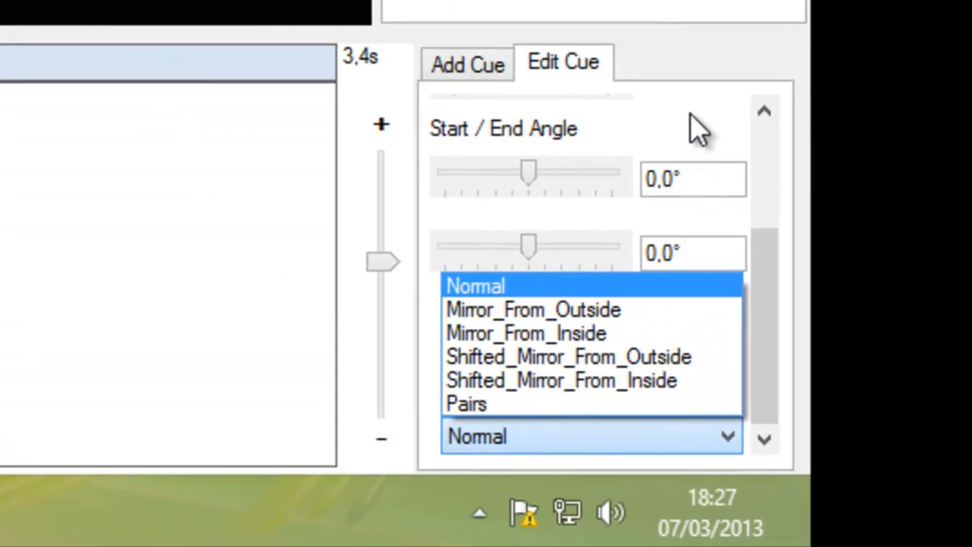
click(571, 318)
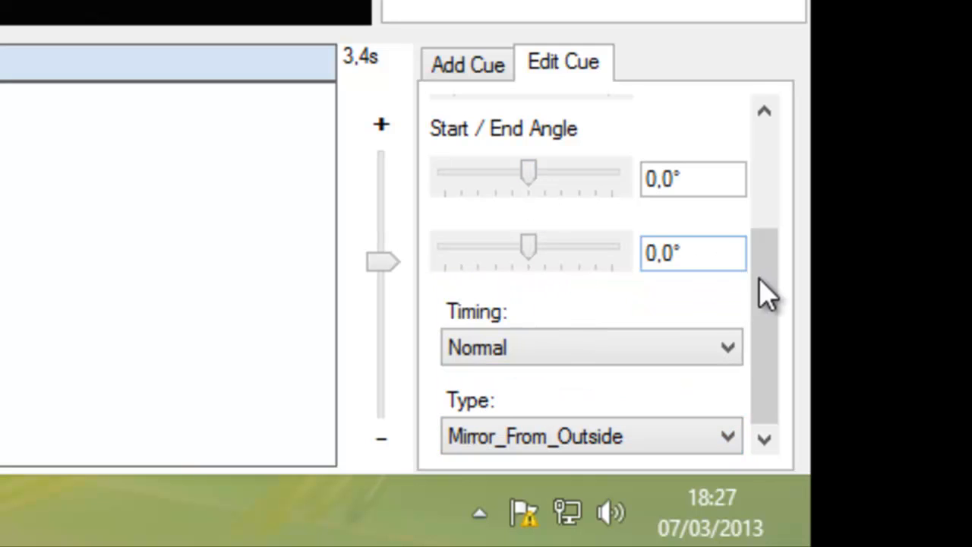
Step: Set the stepper cue's duration to 1.65
drag(765, 286, 771, 211)
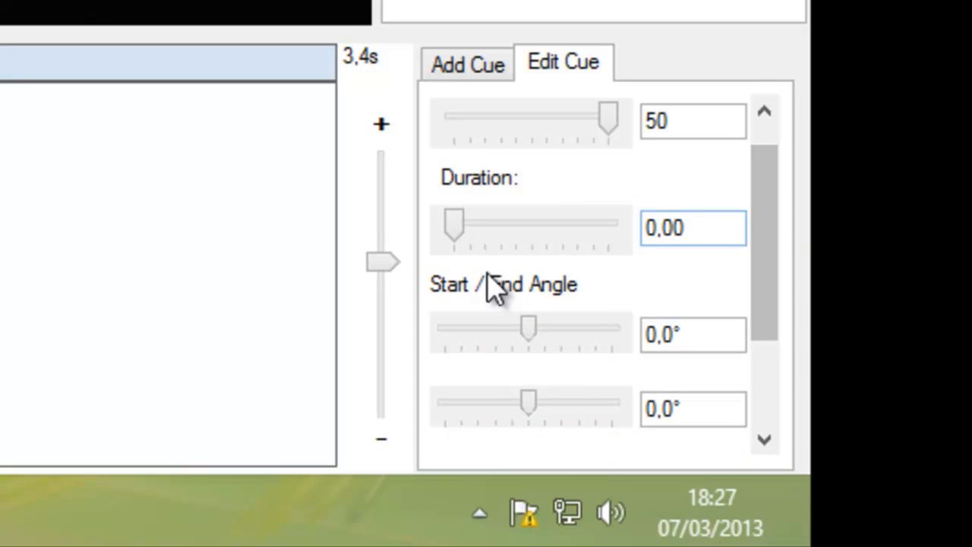
click(466, 240)
drag(462, 228, 472, 229)
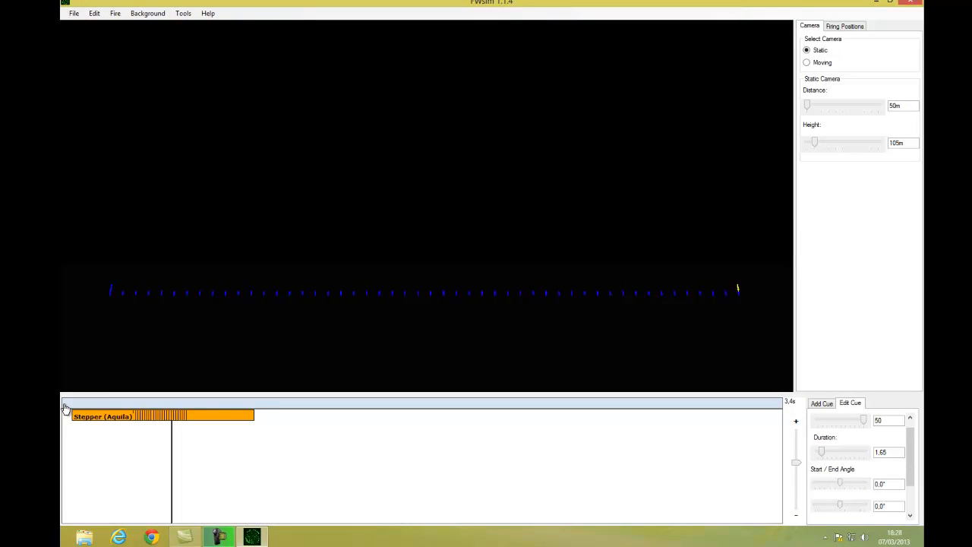
Step: Set the stepper cue's type to Mirror_From_Inside and play the show from the start
click(83, 413)
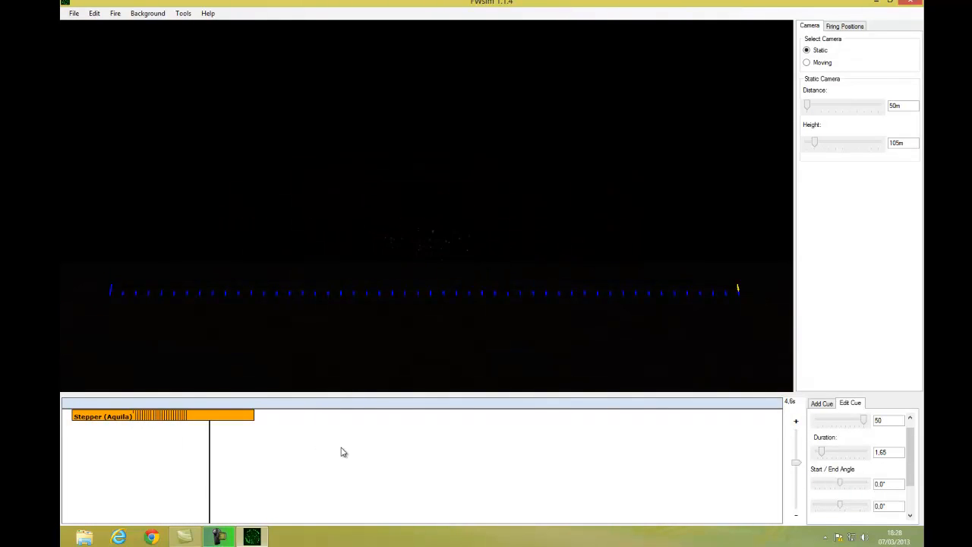
click(68, 403)
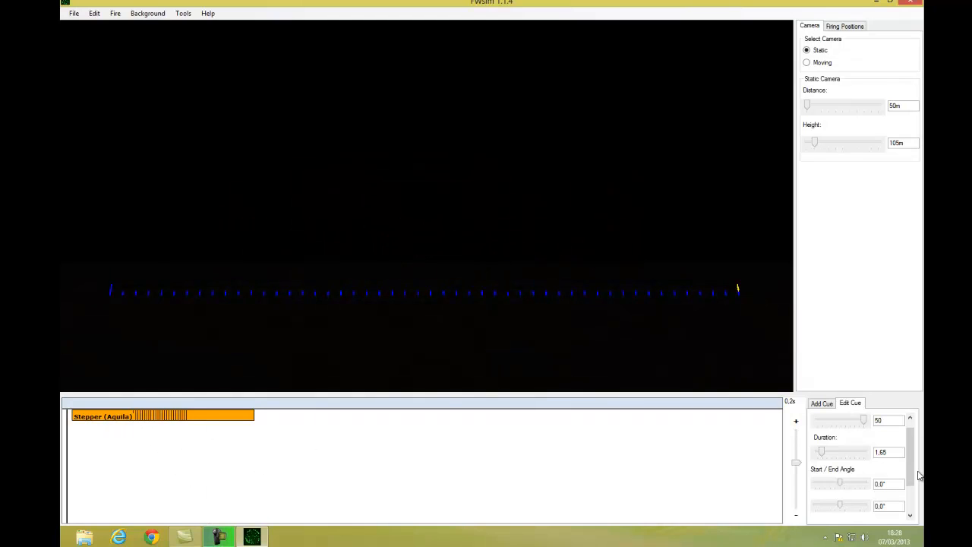
scroll(920, 475, down, 3)
click(864, 514)
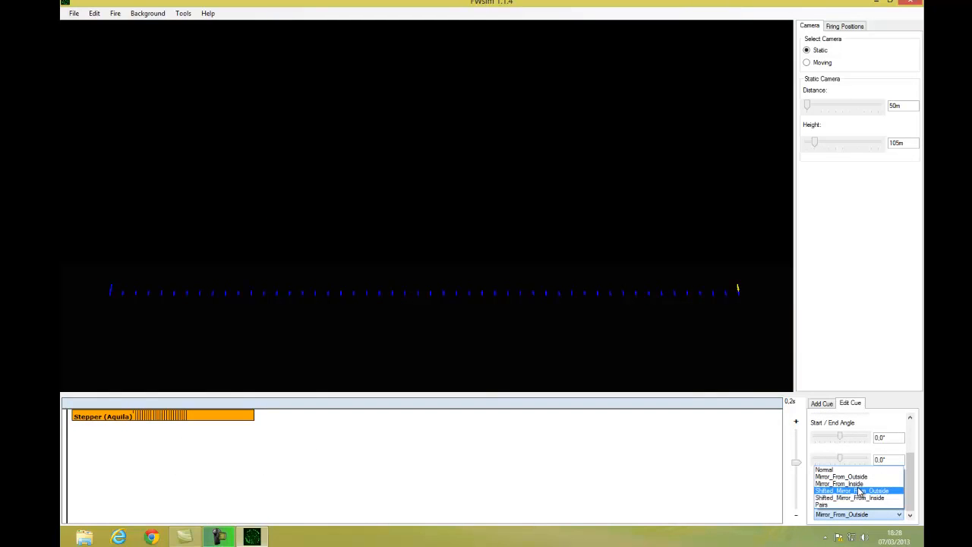
click(859, 484)
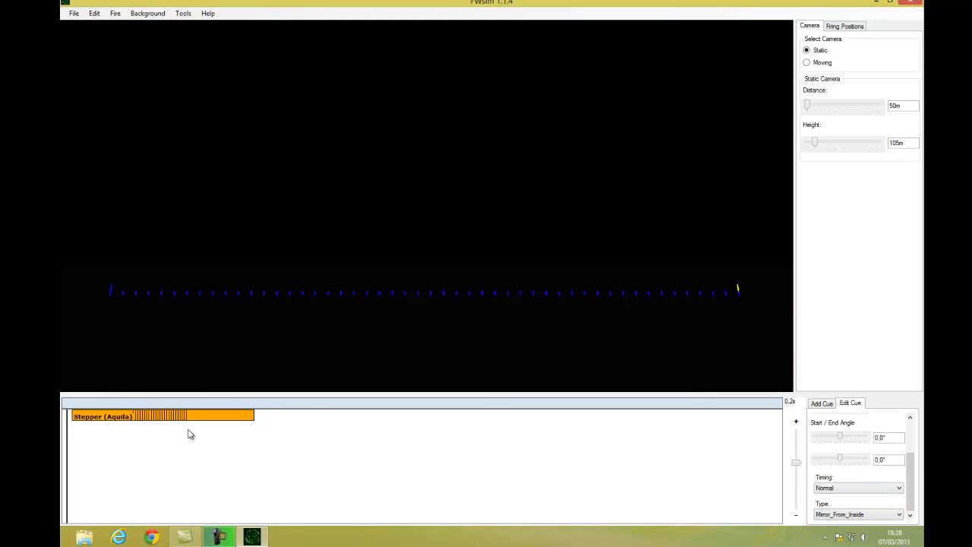
key(space)
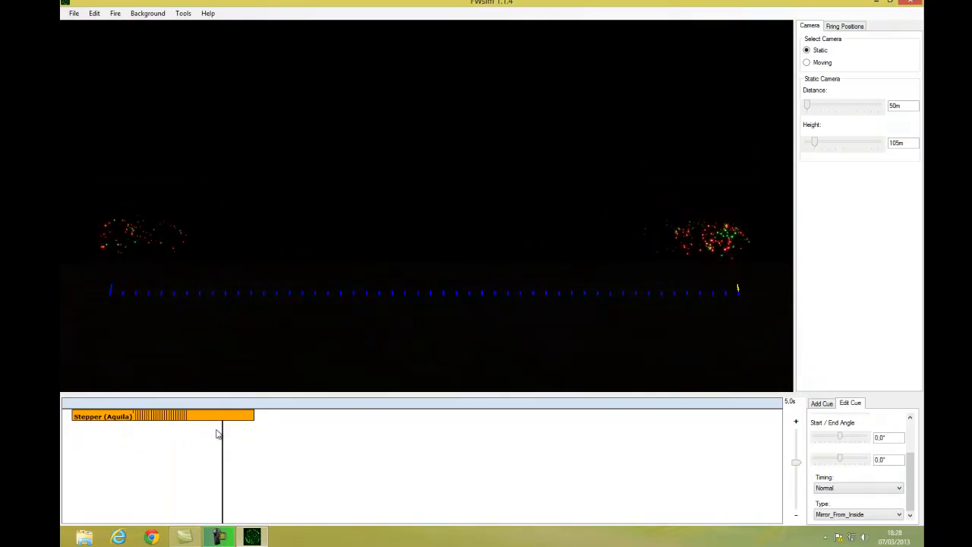
Step: Set the stepper cue's type to Shifted_Mirror_From_Outside and replay the show from the start
click(854, 514)
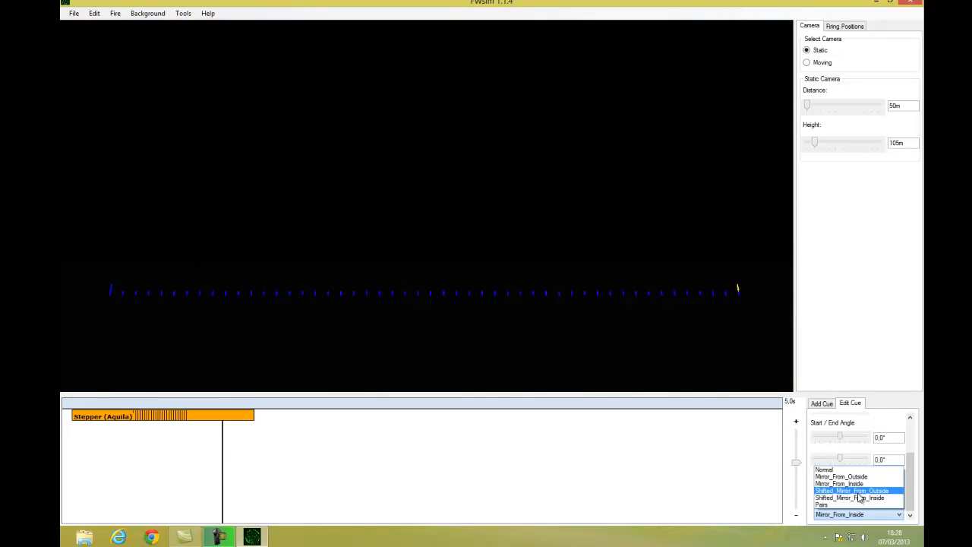
click(857, 492)
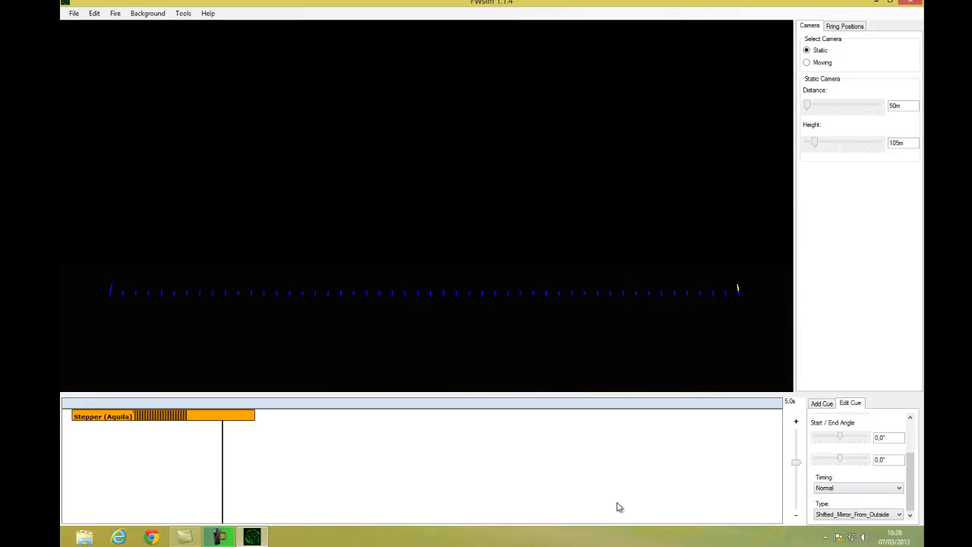
click(65, 404)
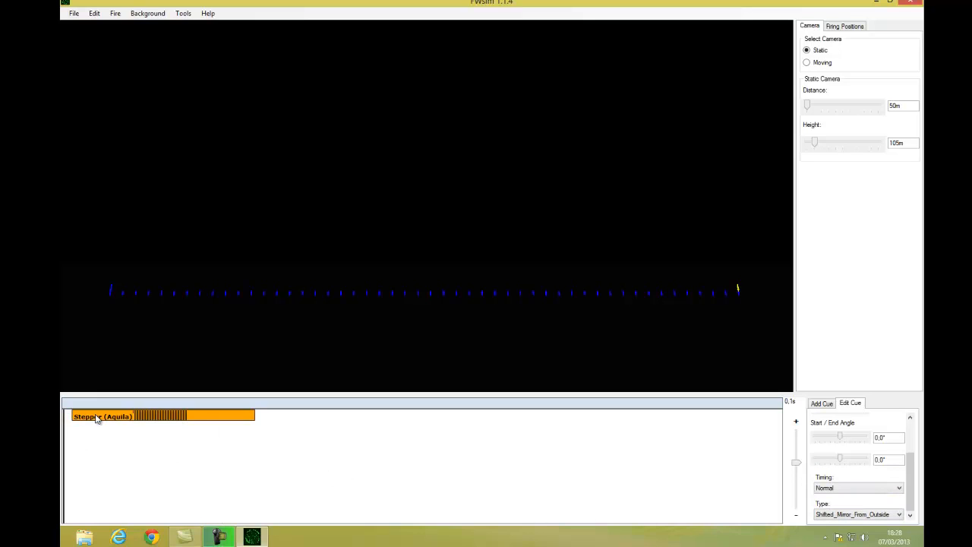
key(space)
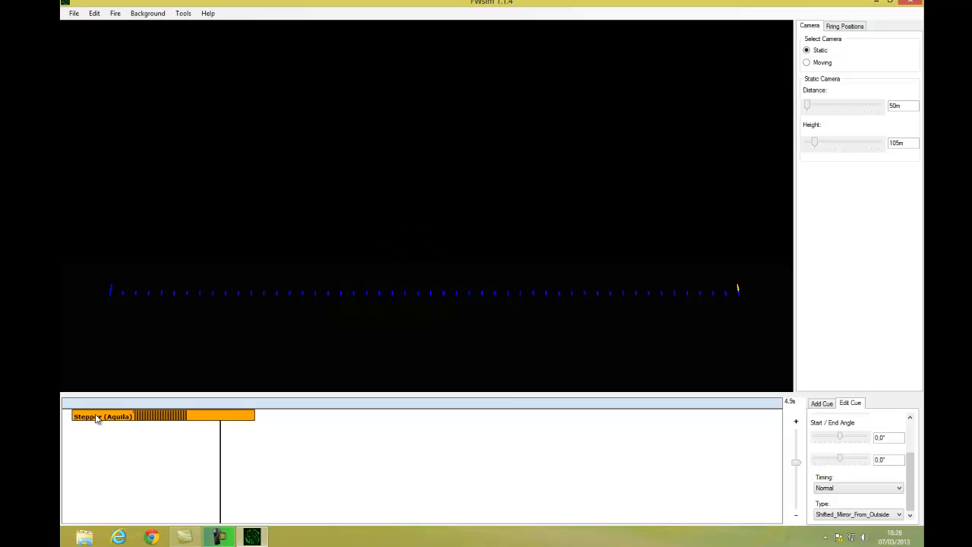
Step: Delete the stepper cue from the timeline and rewind to the start
key(Delete)
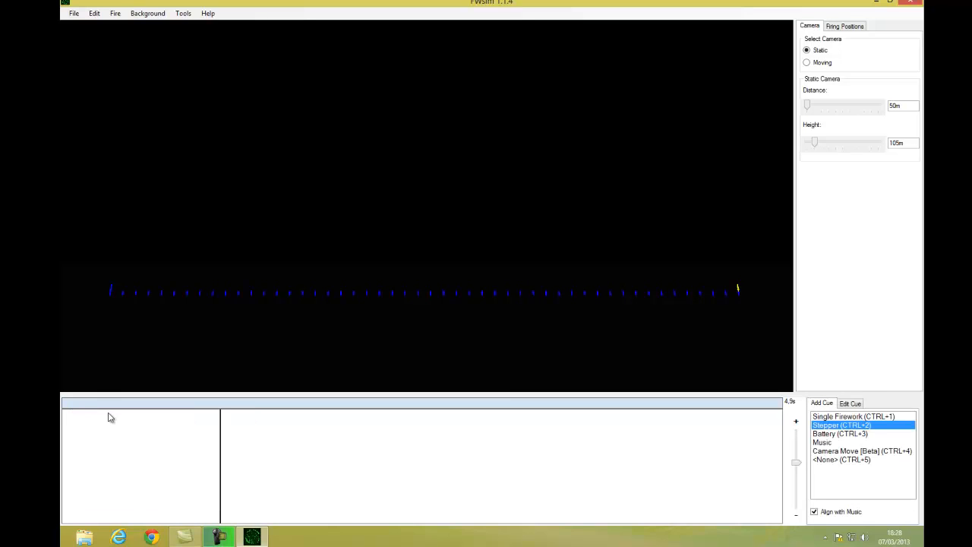
click(64, 404)
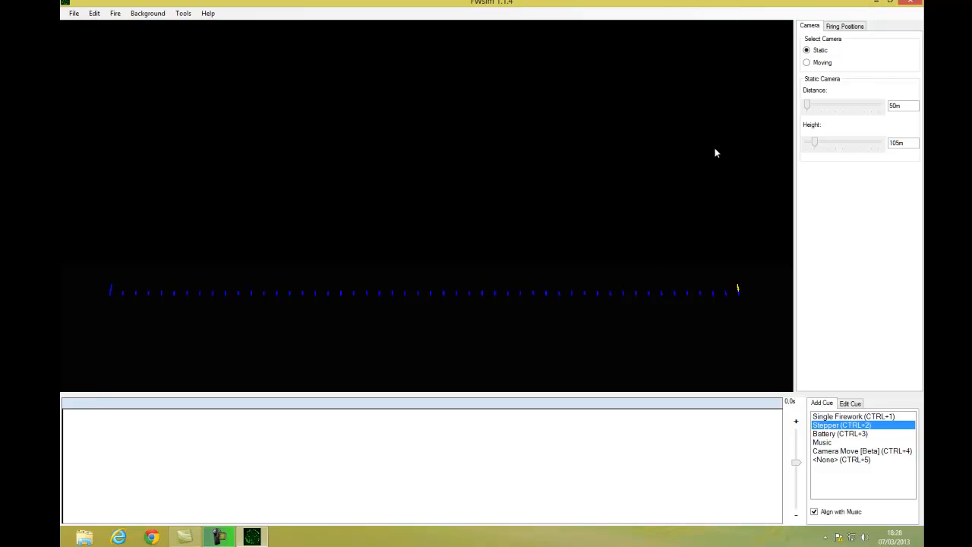
click(857, 29)
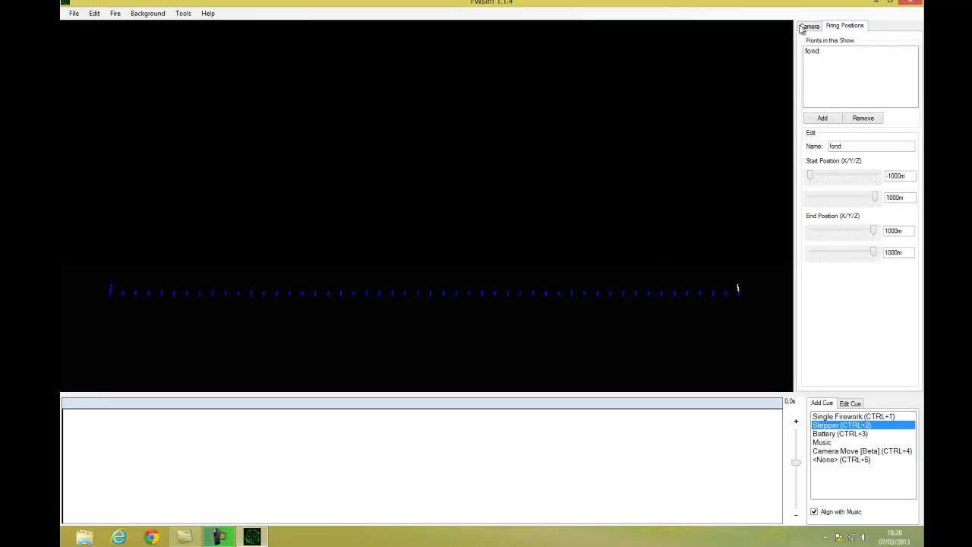
click(810, 27)
click(845, 29)
Step: Open the Effect Editor and add an Eruption component to the shell
click(183, 12)
click(209, 29)
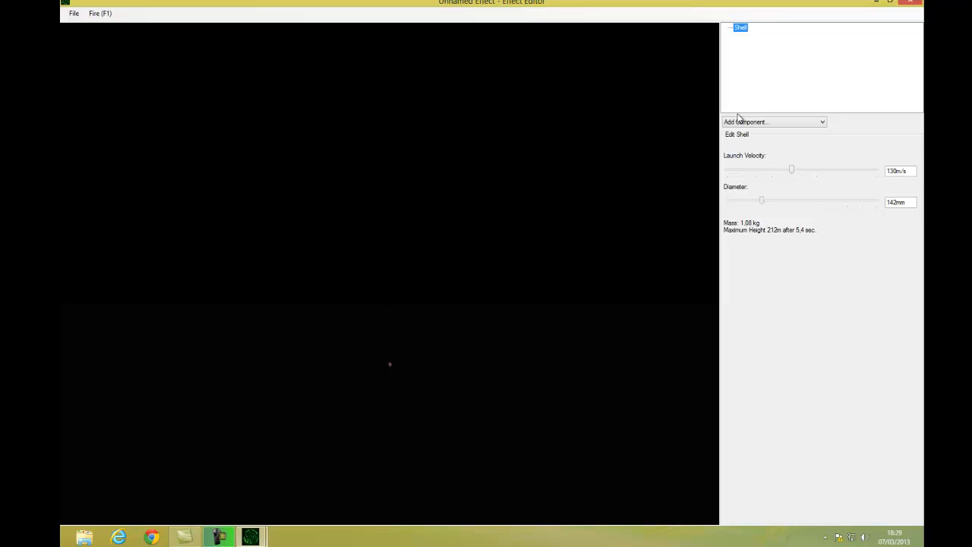
click(743, 123)
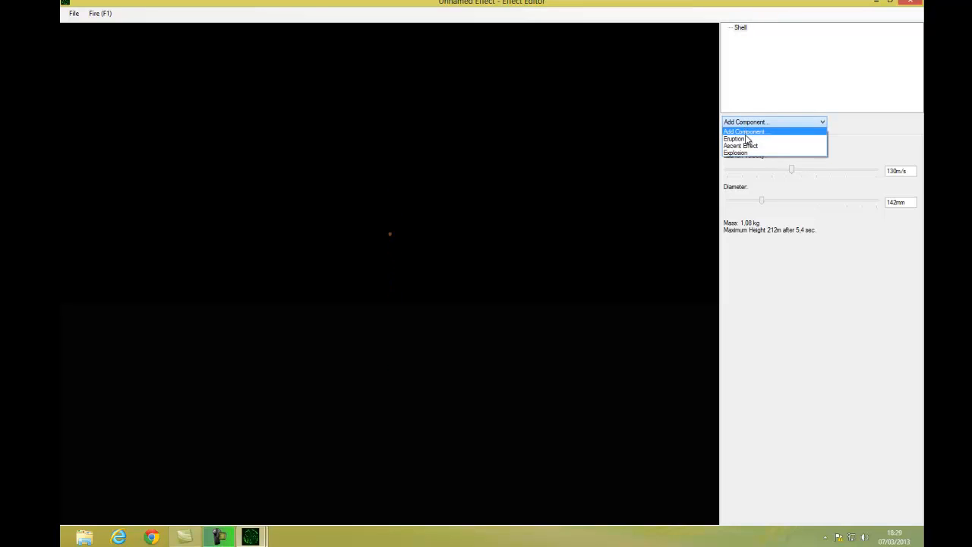
click(748, 140)
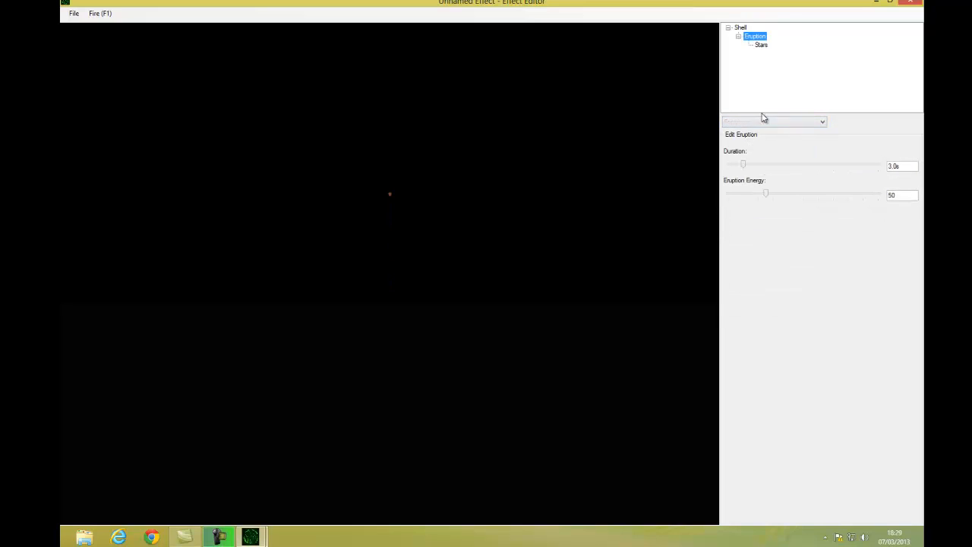
Step: Add an Explosion component to the shell
click(762, 45)
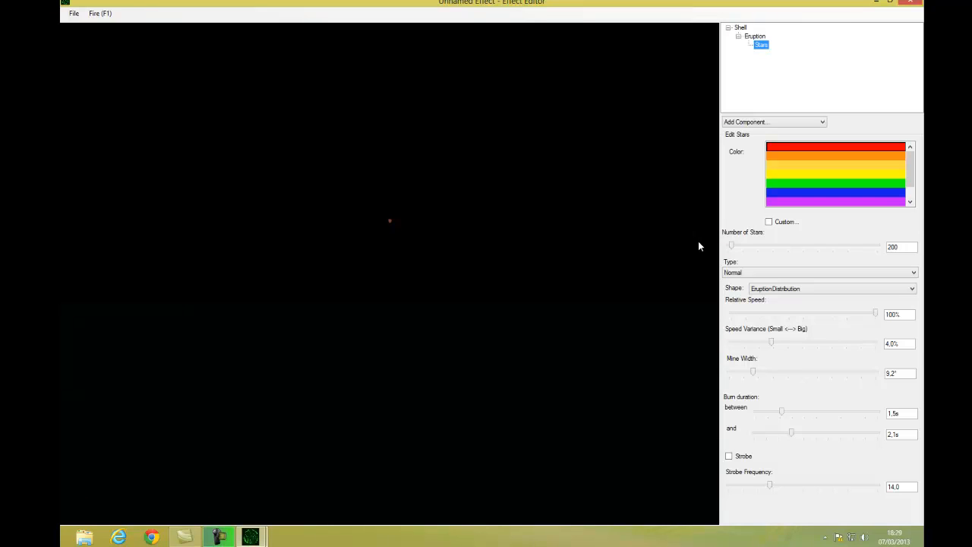
click(741, 28)
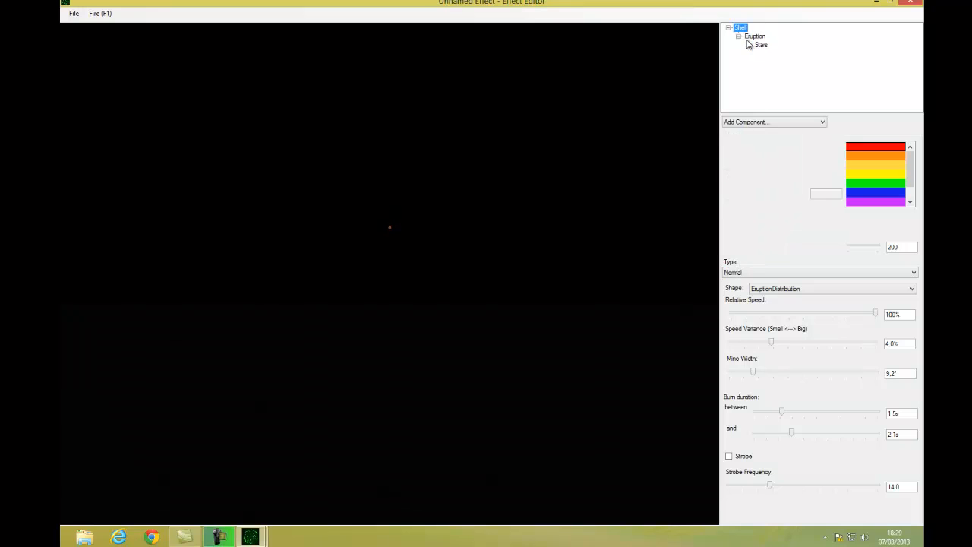
click(764, 122)
click(743, 152)
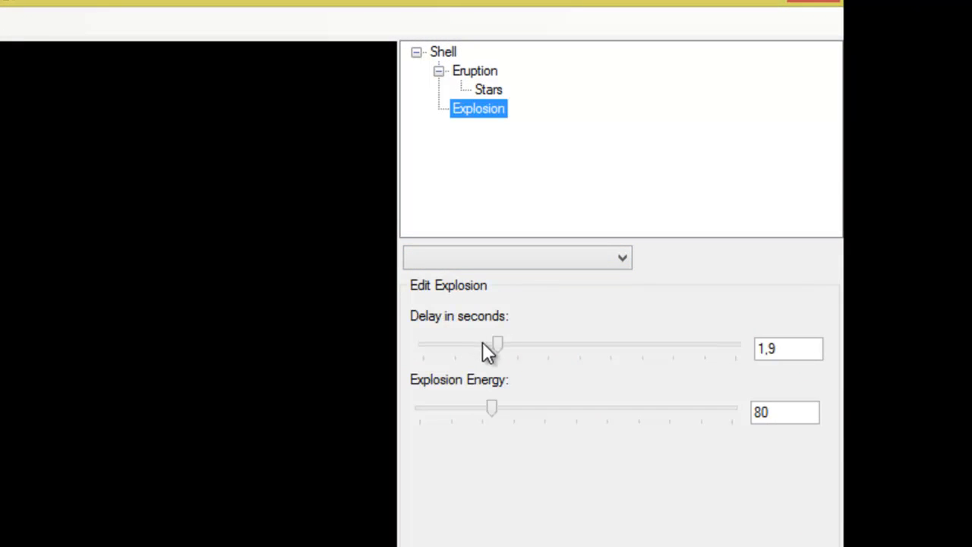
Step: Set the explosion's energy to 13 and adjust its delay in seconds
drag(495, 348, 441, 350)
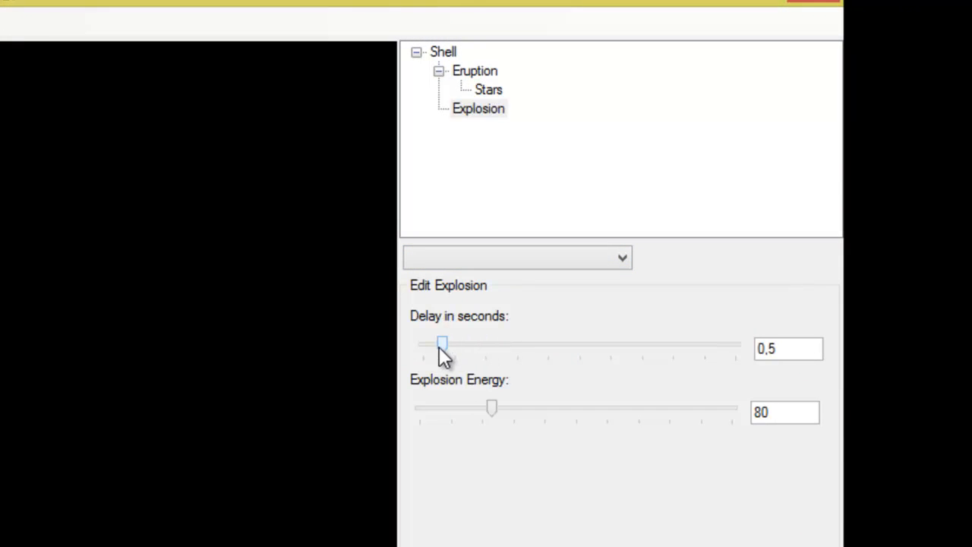
drag(493, 408, 433, 413)
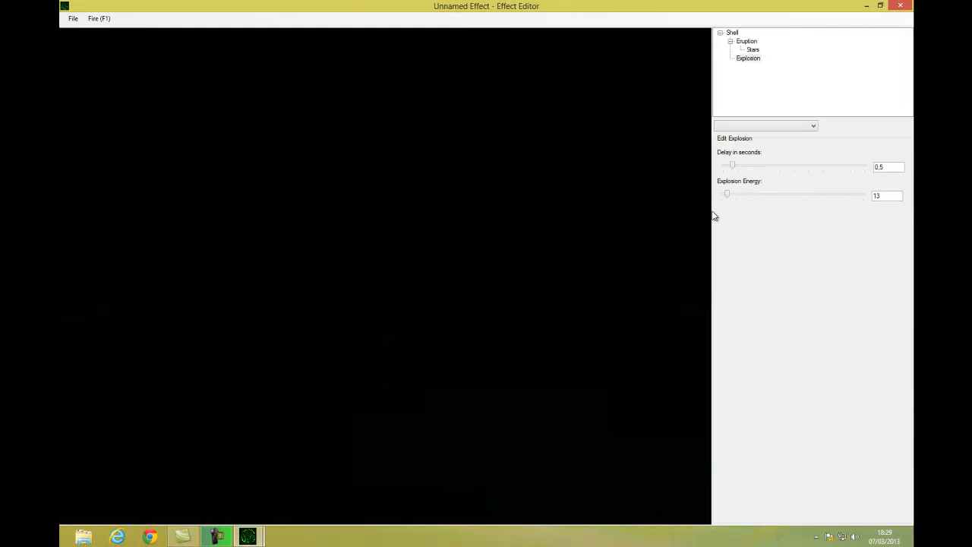
drag(732, 166, 756, 166)
Step: Raise the eruption's energy to 155
click(744, 43)
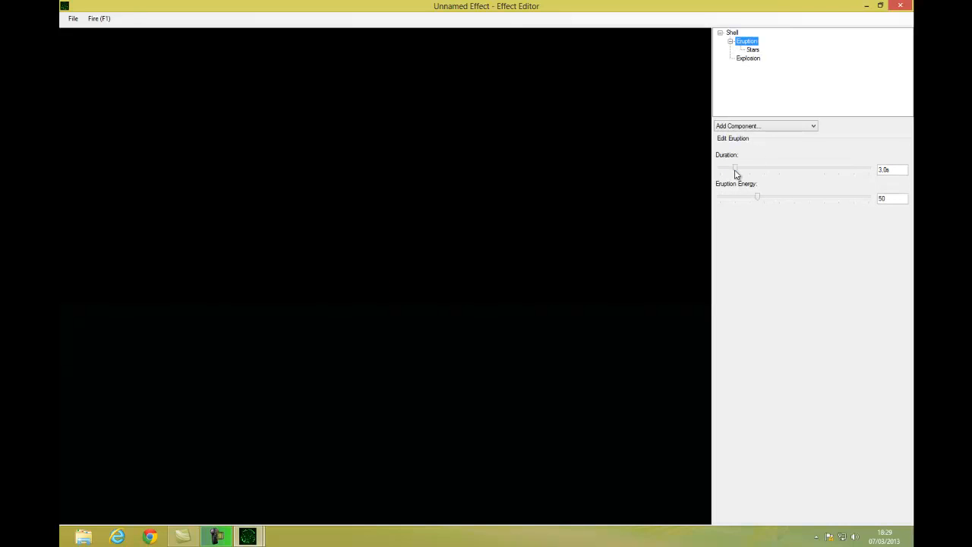
drag(758, 198, 831, 199)
Step: Select the blue star colour and set the number of stars to 253
click(753, 50)
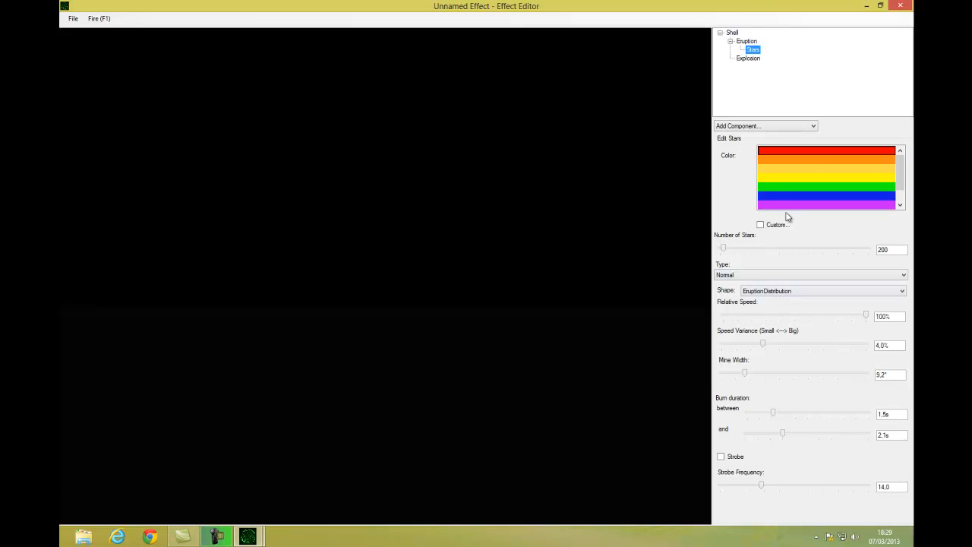
click(787, 169)
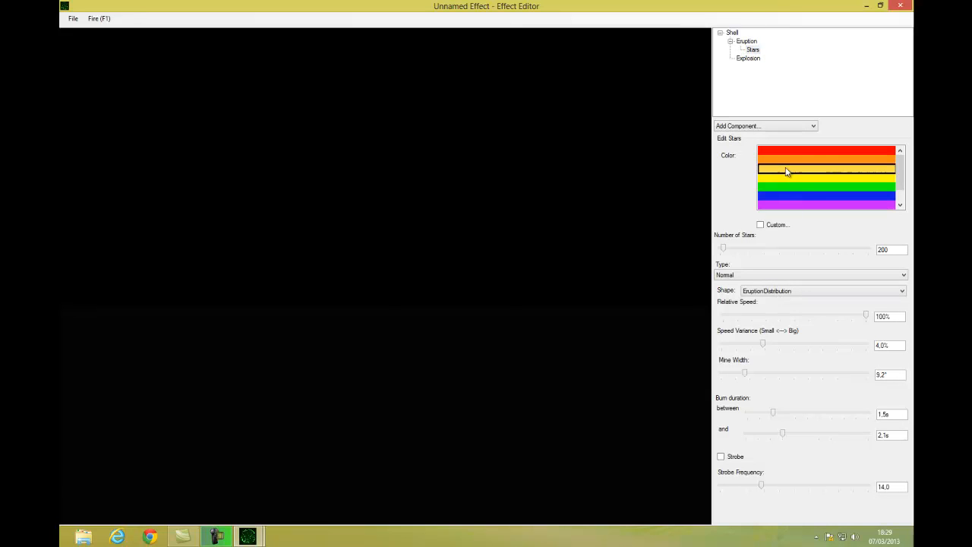
click(835, 196)
click(732, 250)
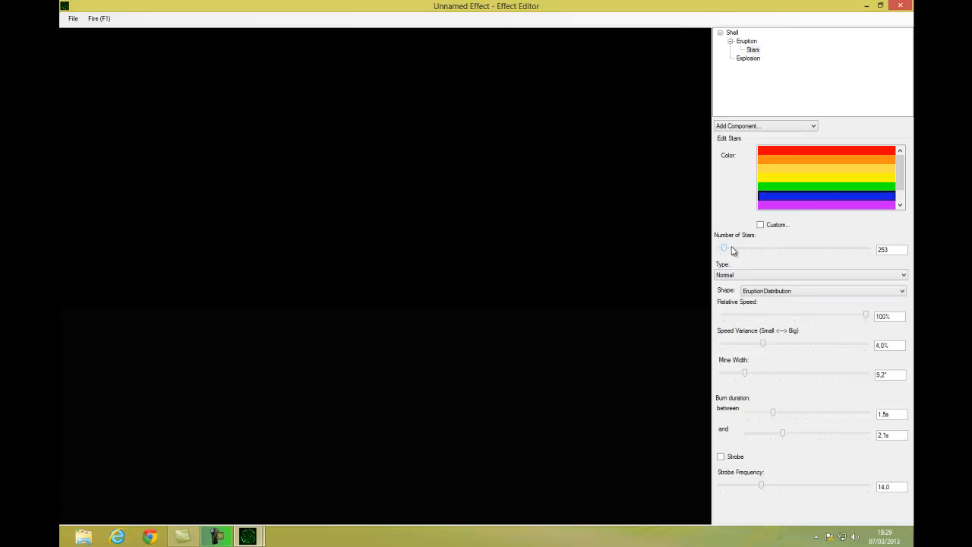
click(732, 250)
Step: Review the eruption and shell settings, then close the Effect Editor
click(746, 41)
click(730, 32)
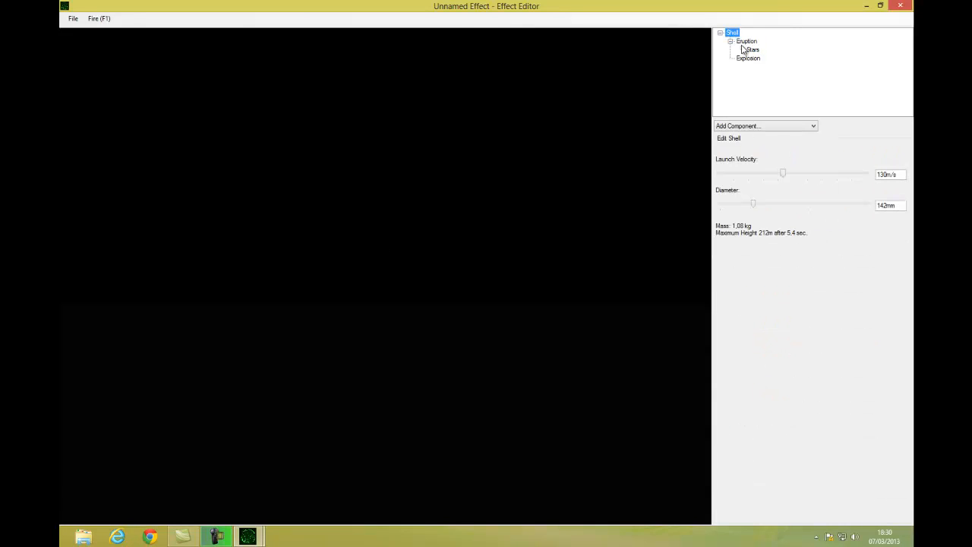
click(747, 41)
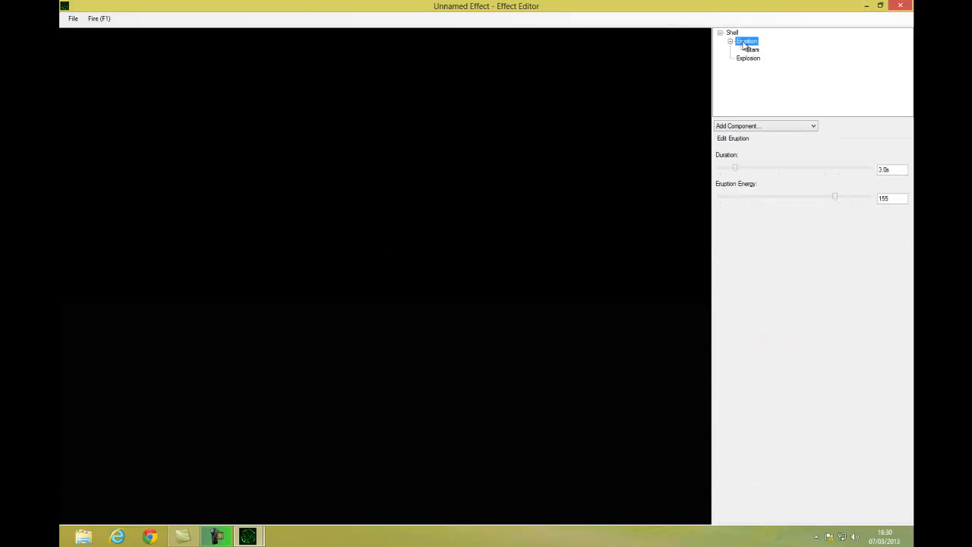
click(900, 6)
Step: Add a Single Firework cue using a shell effect chosen from the effect list
click(532, 305)
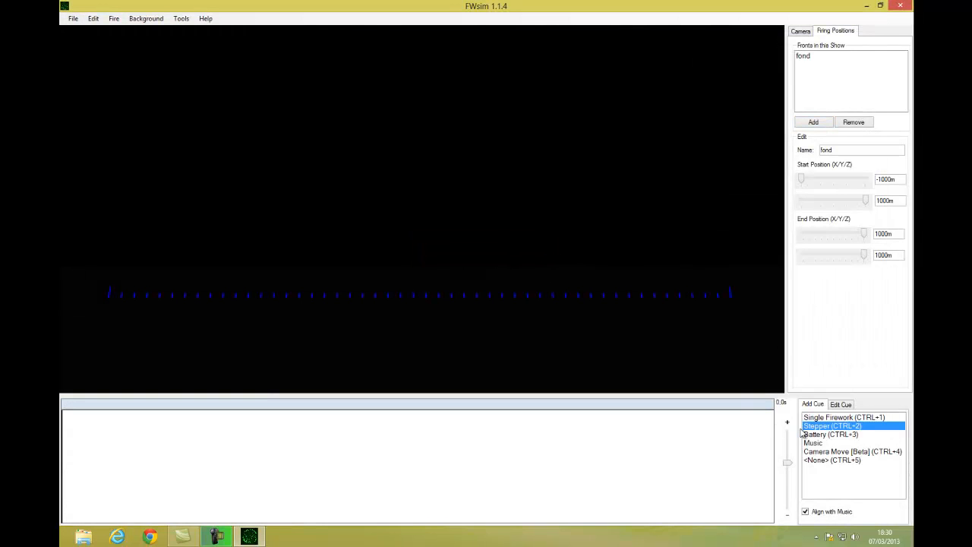
click(839, 420)
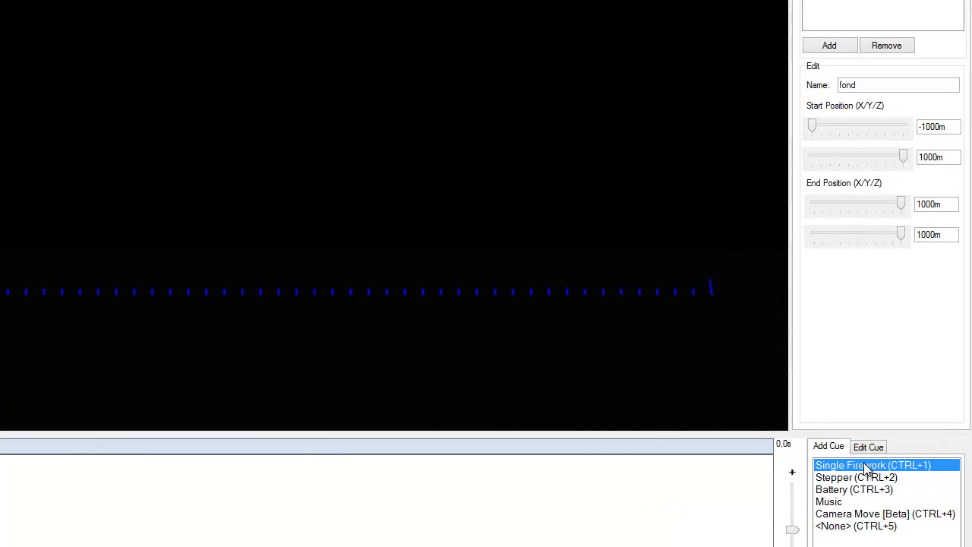
click(556, 289)
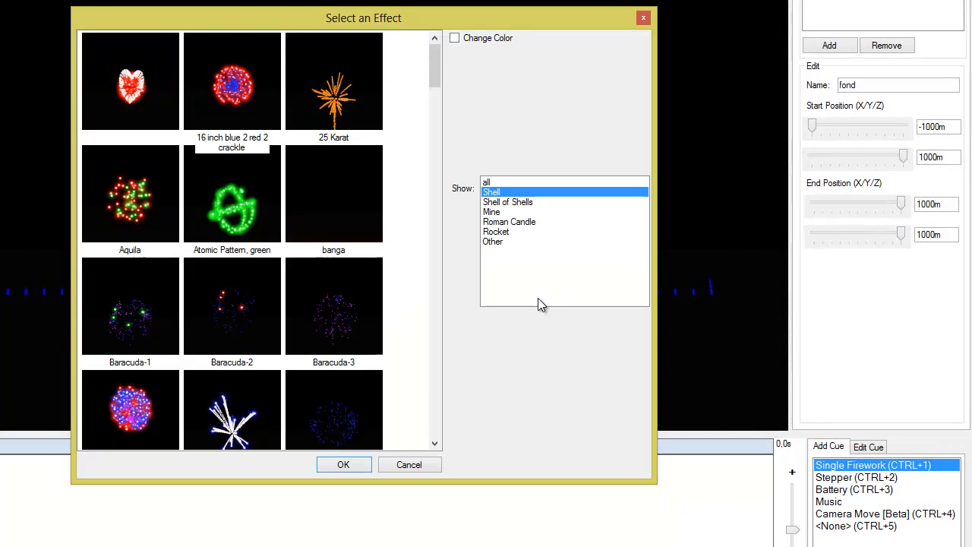
drag(436, 73, 437, 118)
click(318, 272)
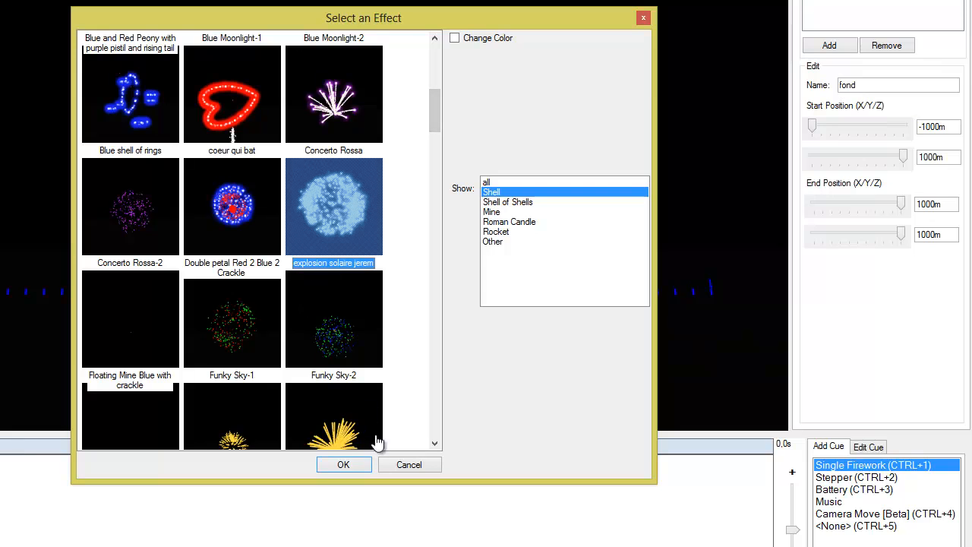
click(343, 465)
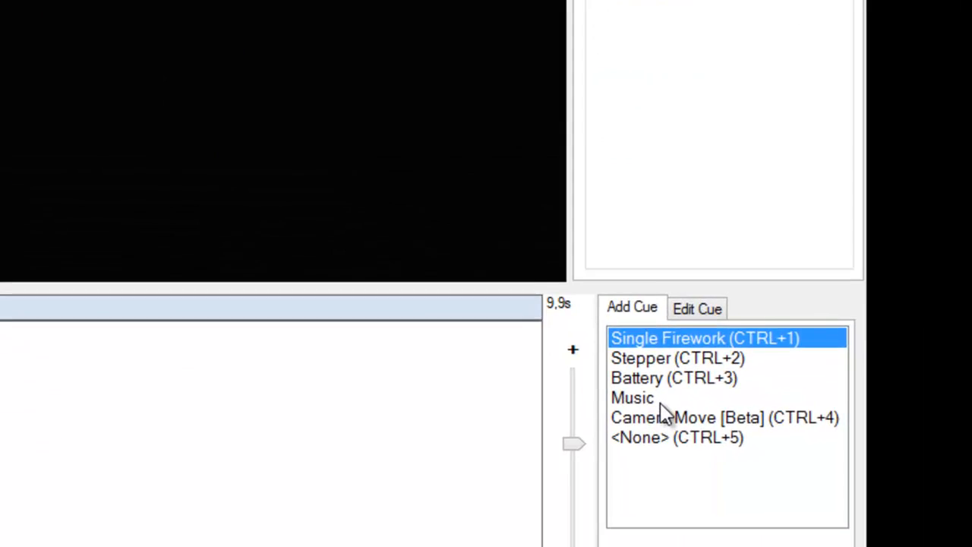
Step: Add a music track using the file 'california gurls and snoop dogs & katty perry' from the mp3 music folder
click(611, 378)
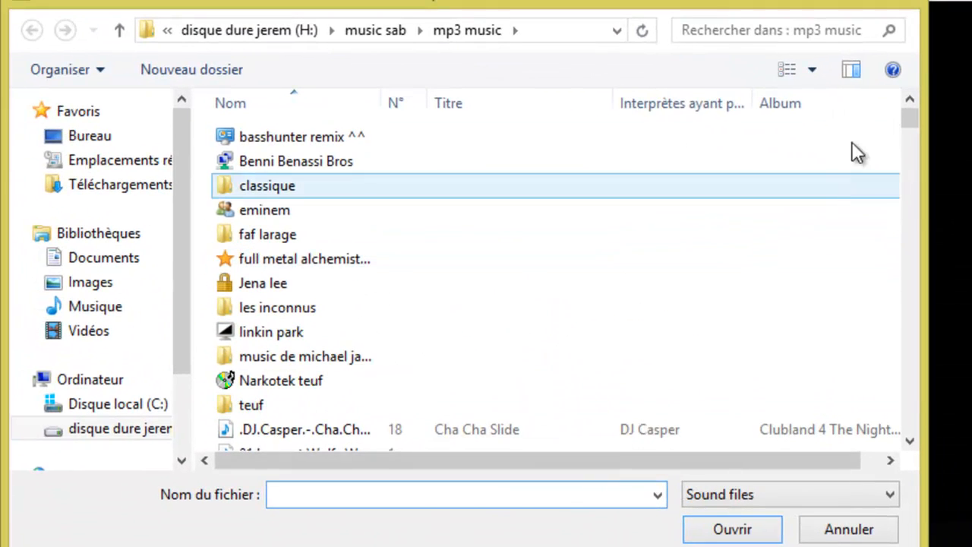
drag(908, 121, 908, 150)
click(296, 316)
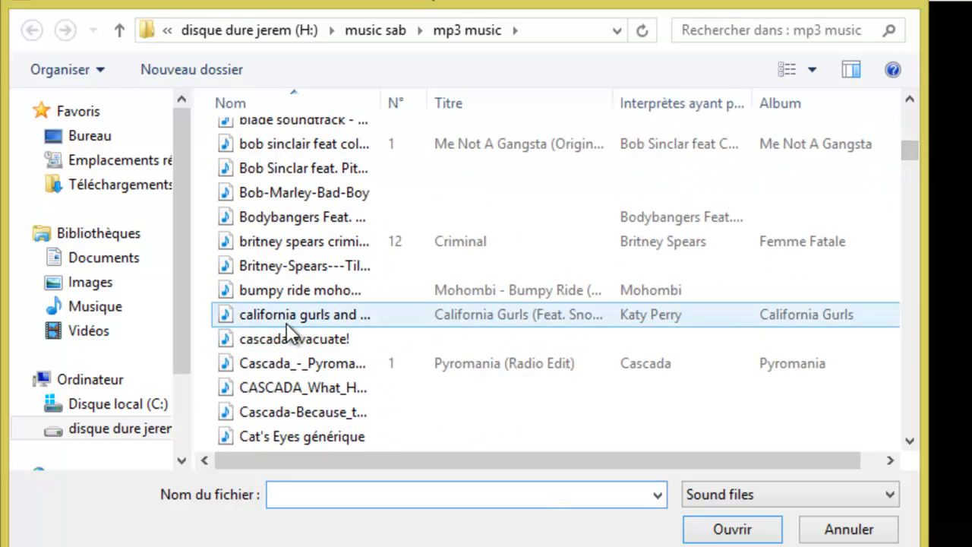
click(708, 524)
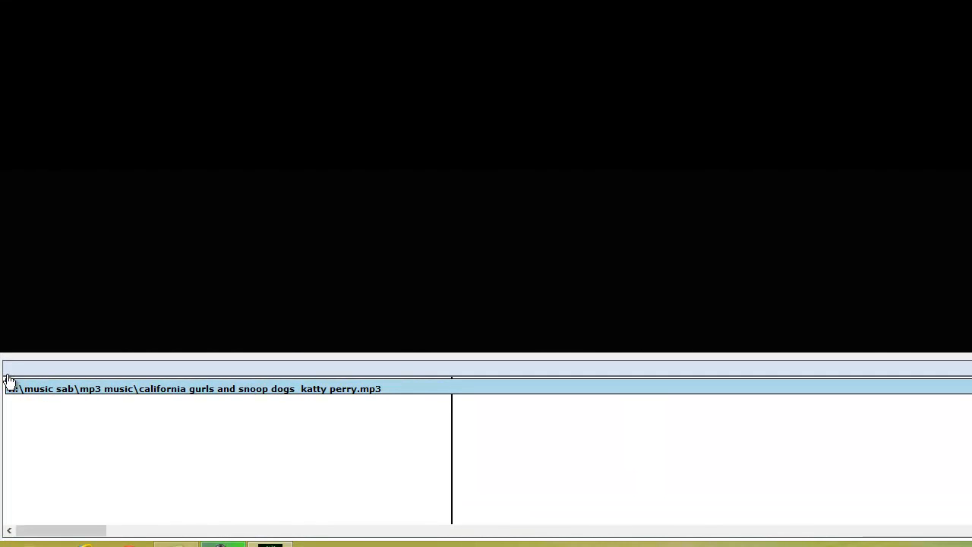
Step: Select the music track and set its volume to 100%
click(4, 372)
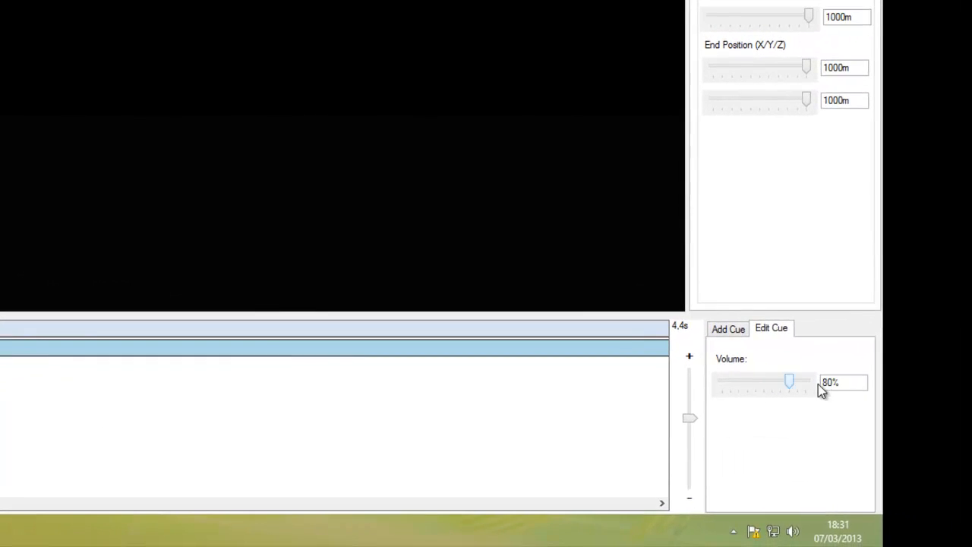
drag(789, 382, 818, 384)
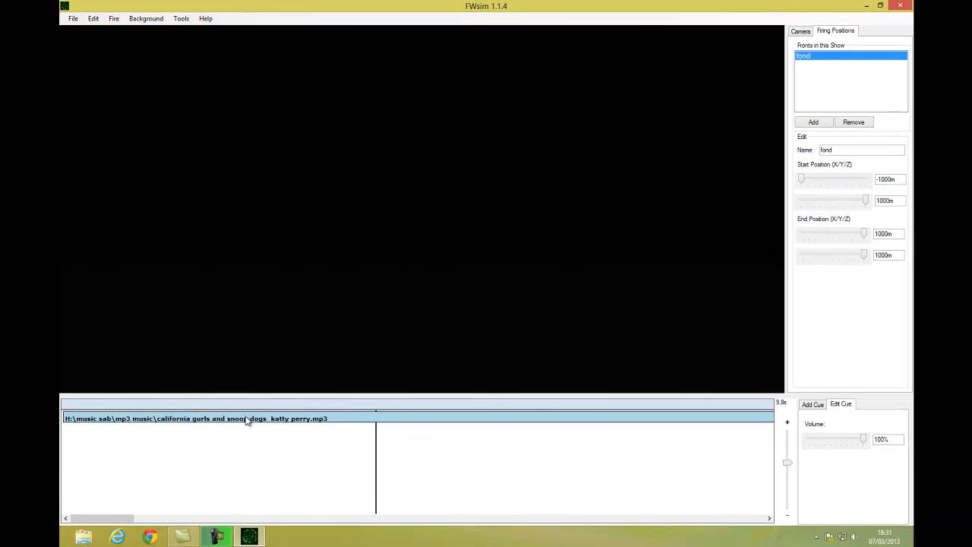
click(812, 404)
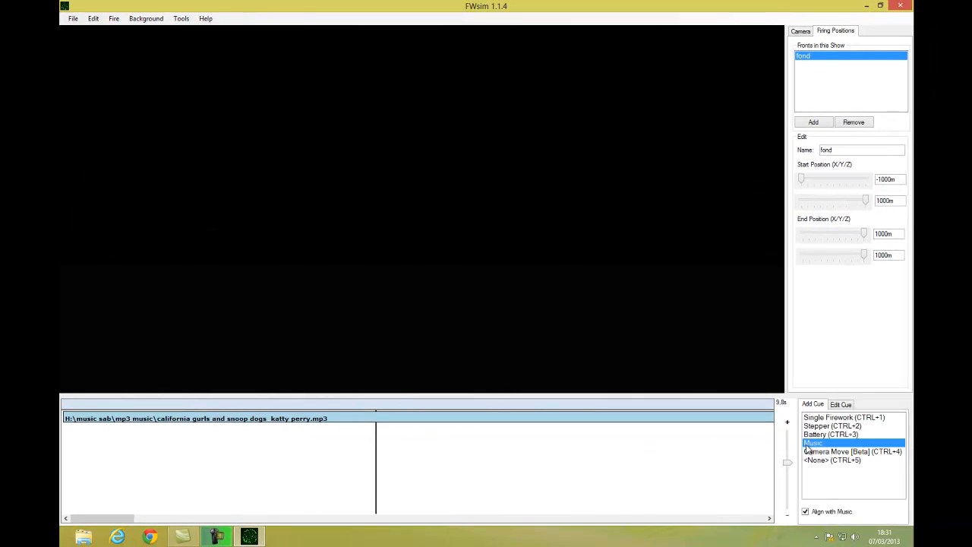
click(823, 426)
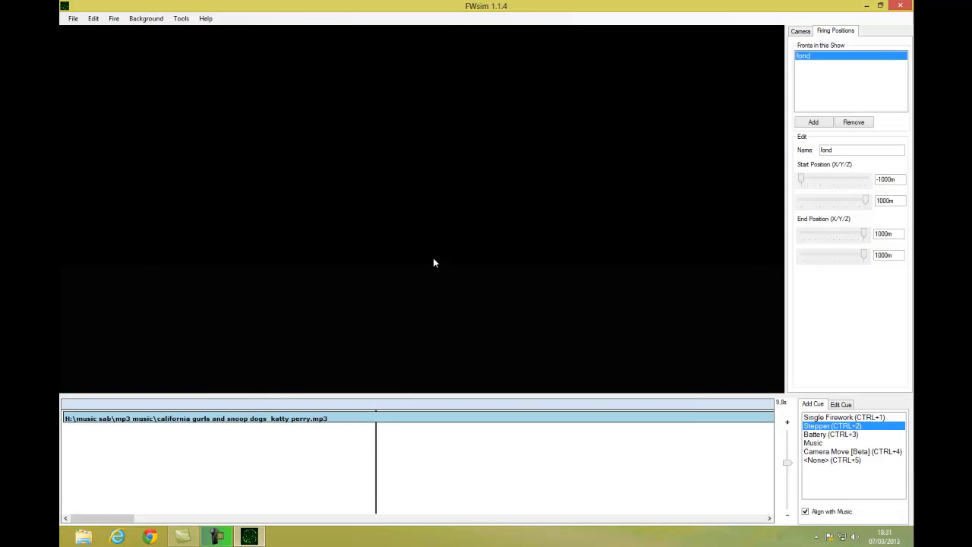
key(ctrl+2)
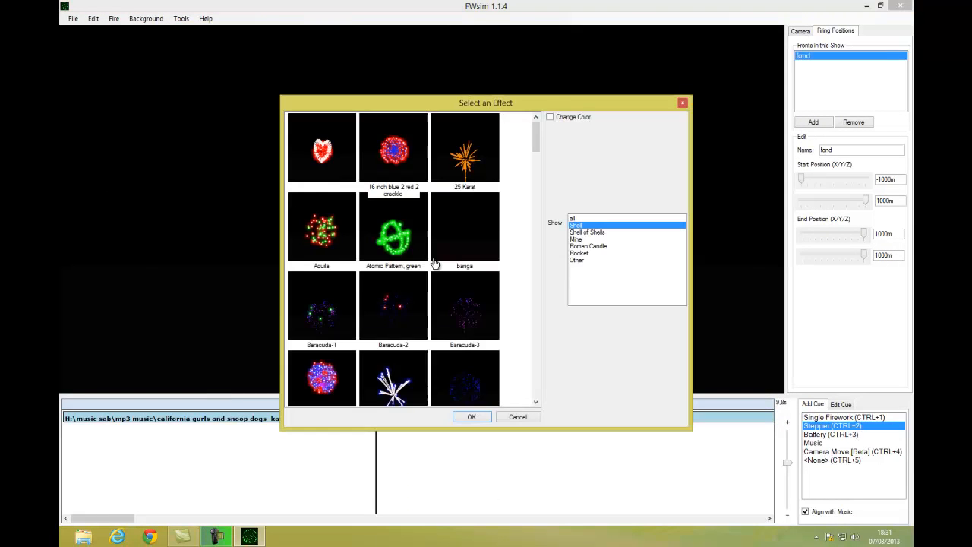
click(681, 104)
Step: Change the scene background to Mountains
click(146, 18)
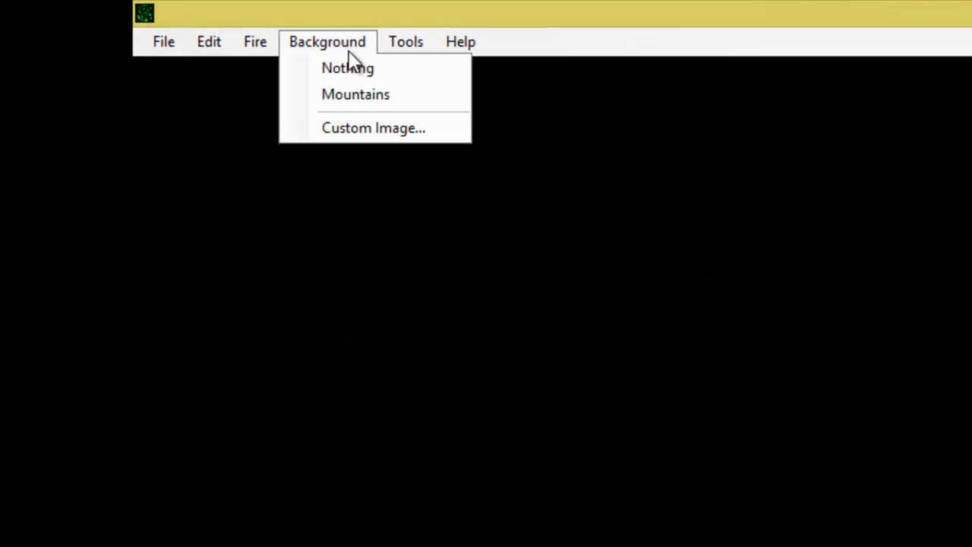
click(356, 70)
click(339, 47)
click(375, 95)
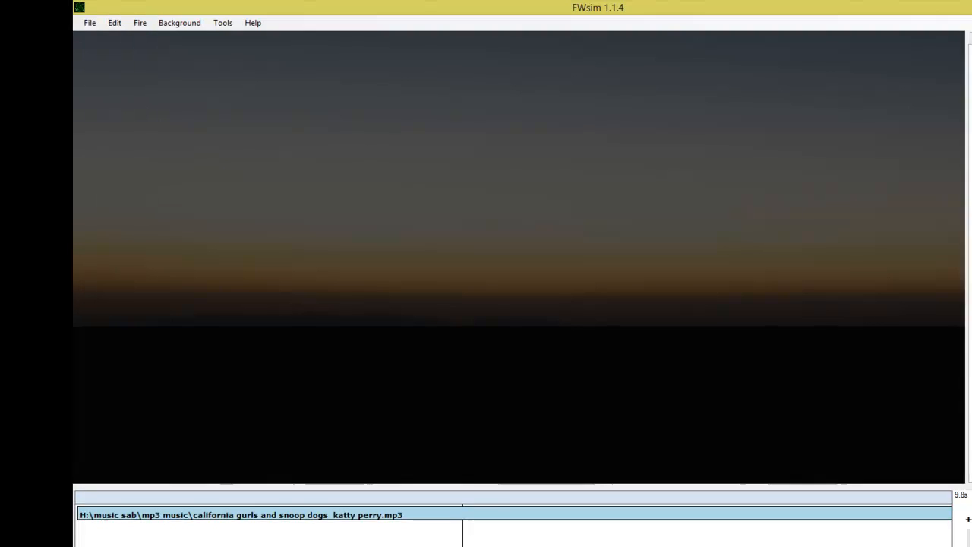
Step: Add a Stepper cue using the Aquila shell effect at the start of the timeline
key(ctrl+2)
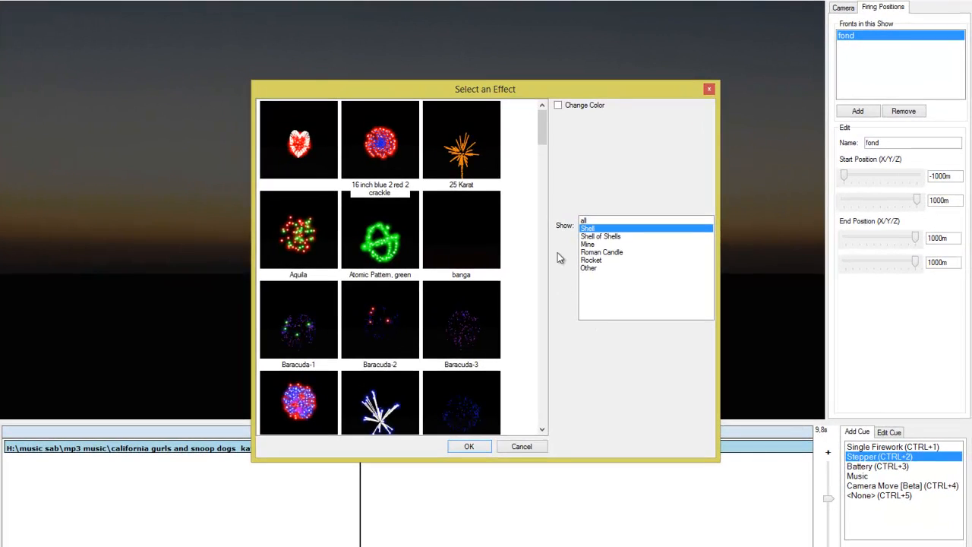
click(290, 243)
click(469, 446)
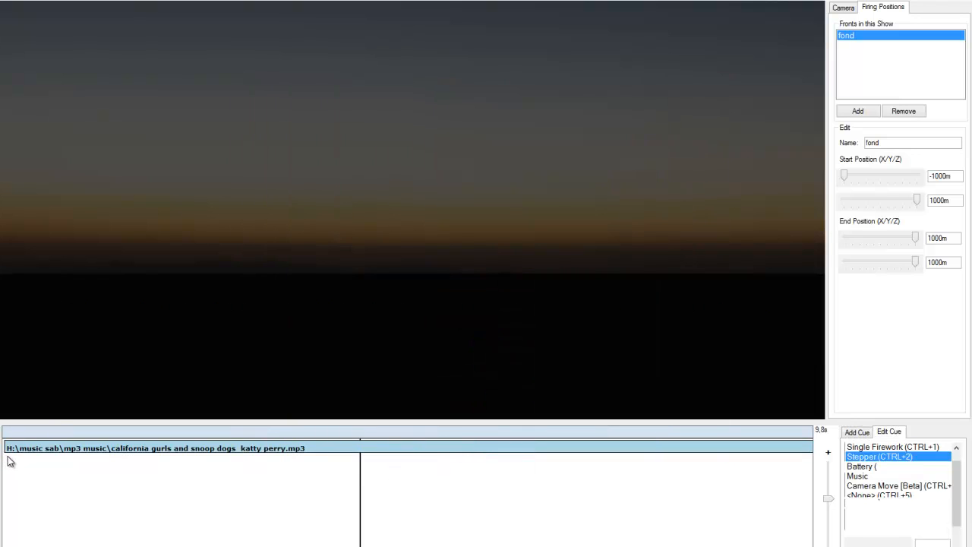
click(9, 462)
drag(65, 462, 72, 462)
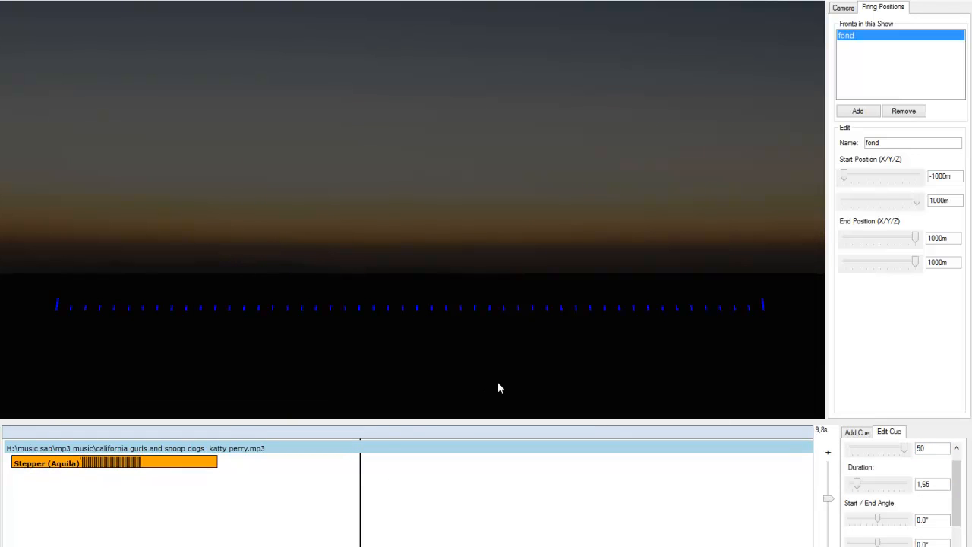
Step: Play the show preview from the beginning of the timeline
key(space)
click(9, 434)
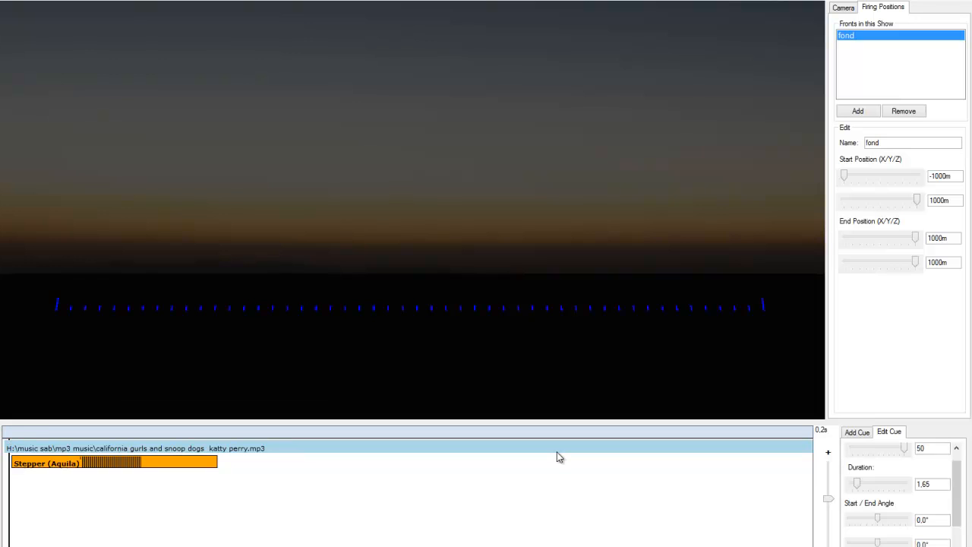
key(space)
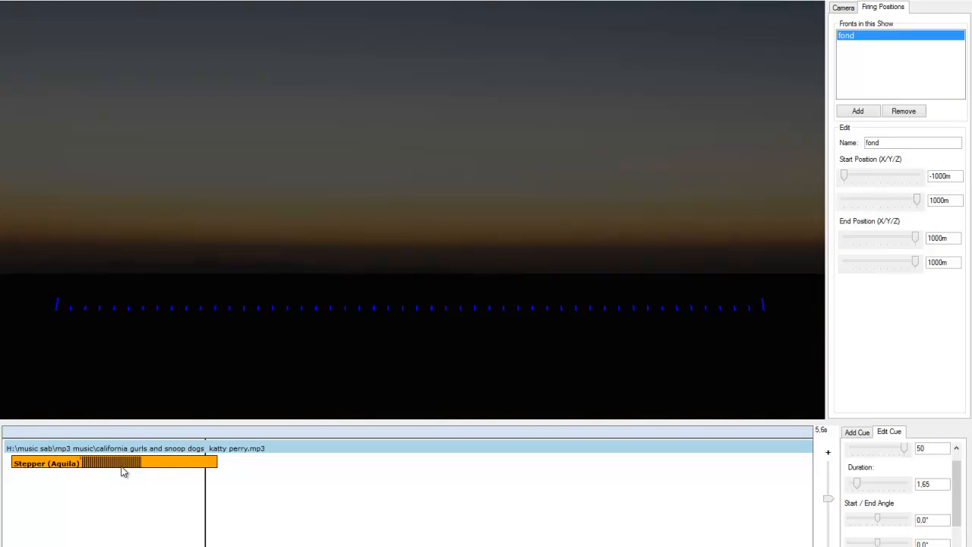
Step: Delete the Aquila stepper cue and the music track from the timeline
key(Delete)
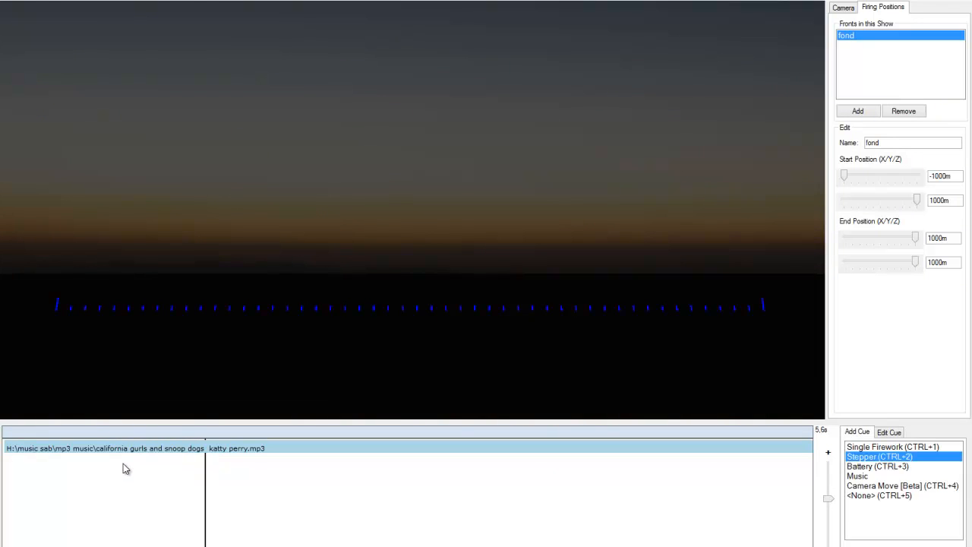
click(190, 449)
key(Delete)
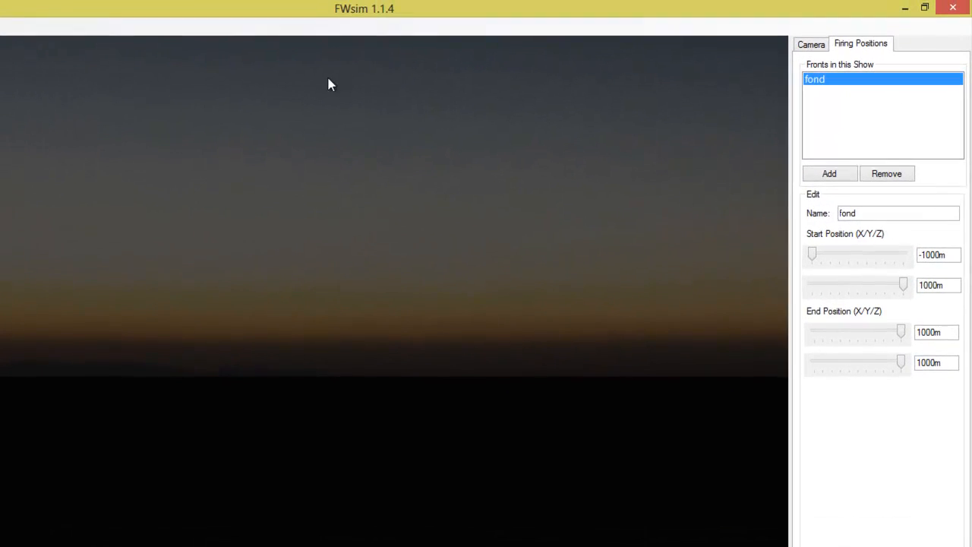
click(843, 8)
click(863, 45)
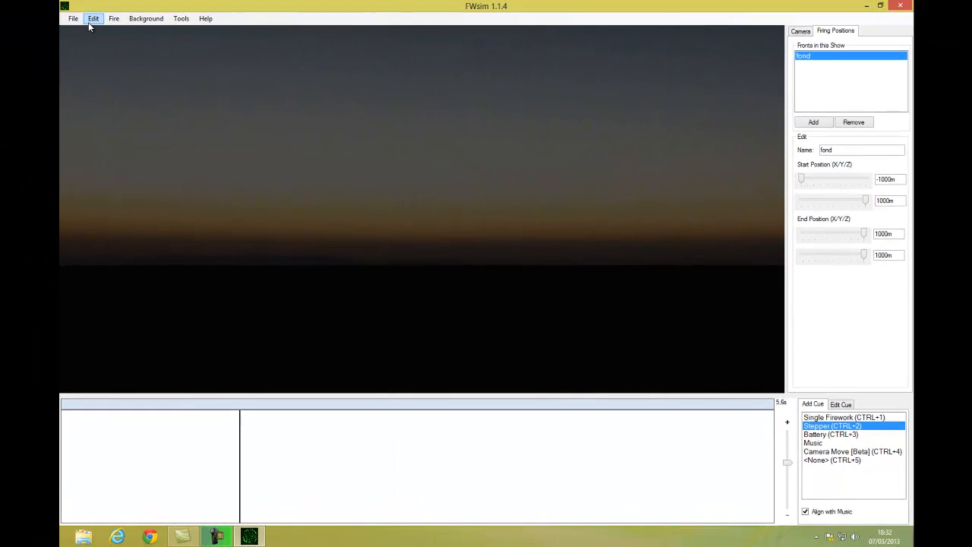